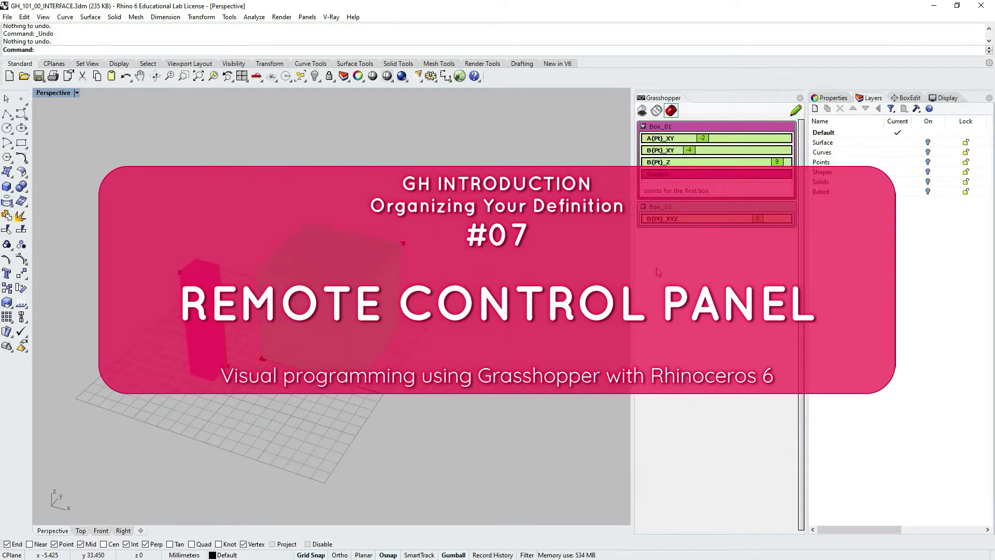
Shrink the green box and make the pink box a thin column with height 10
mouse_move(758, 222)
mouse_down()
mouse_move(743, 219)
mouse_move(771, 219)
mouse_move(733, 220)
mouse_move(777, 219)
mouse_move(701, 221)
mouse_move(772, 219)
mouse_up()
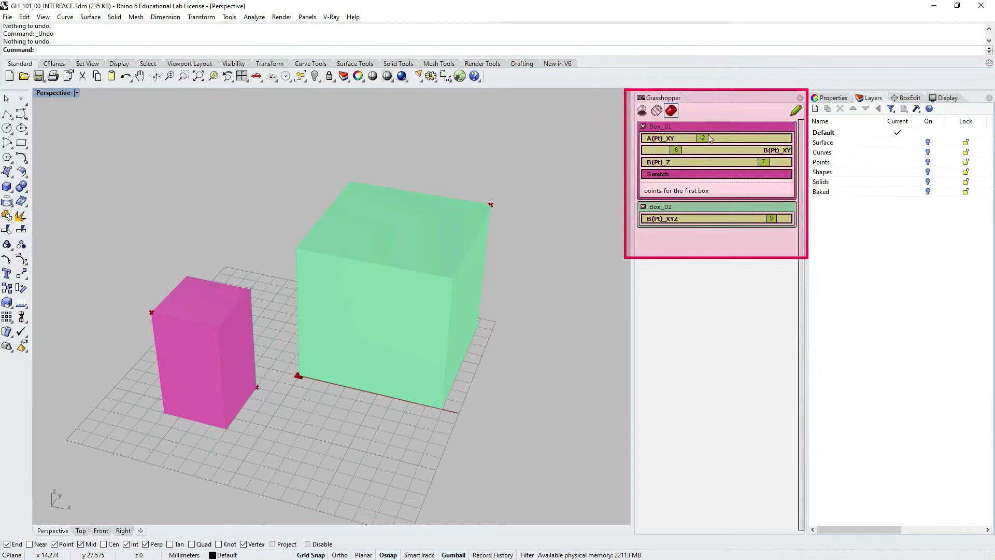
drag(702, 138, 689, 154)
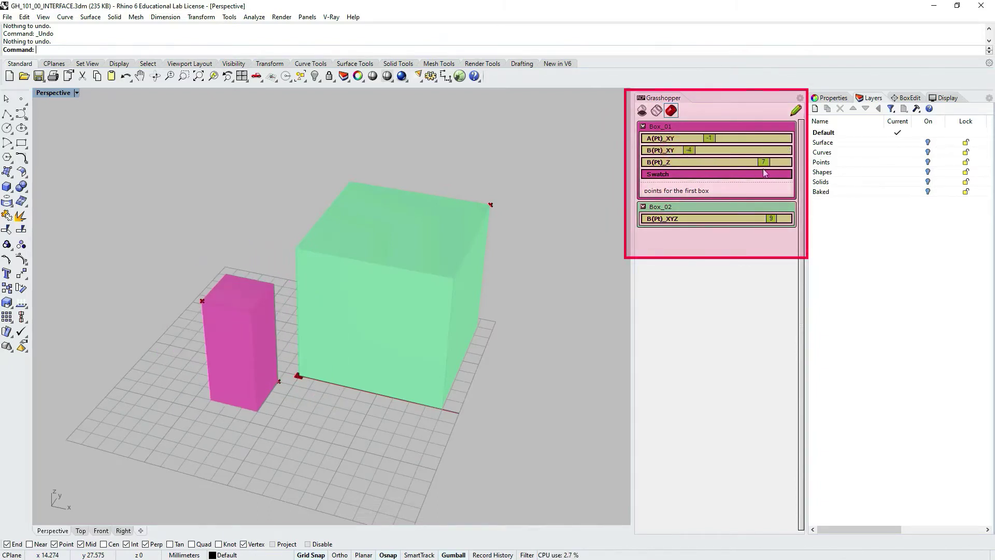
drag(764, 162, 785, 162)
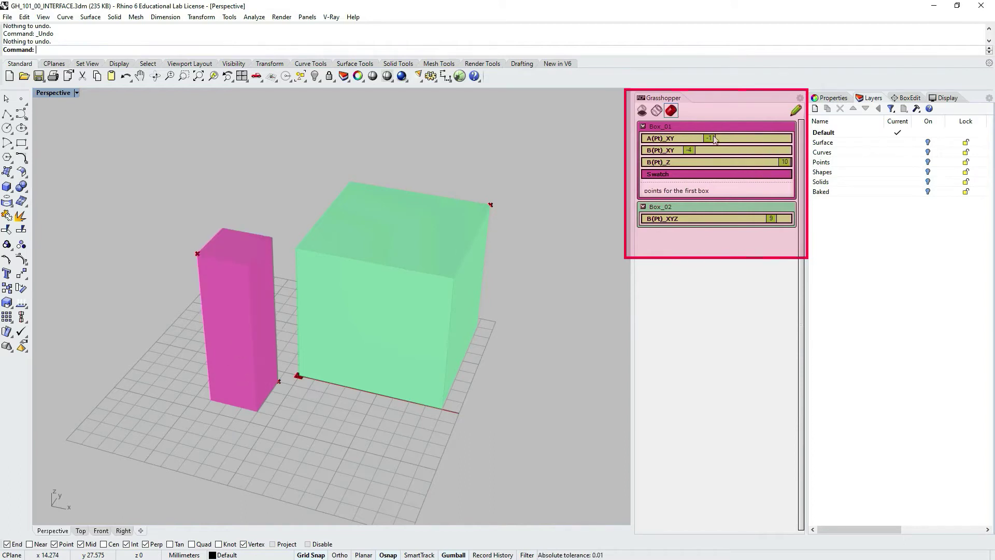
mouse_move(695, 150)
mouse_down()
mouse_move(706, 140)
mouse_move(683, 139)
mouse_up()
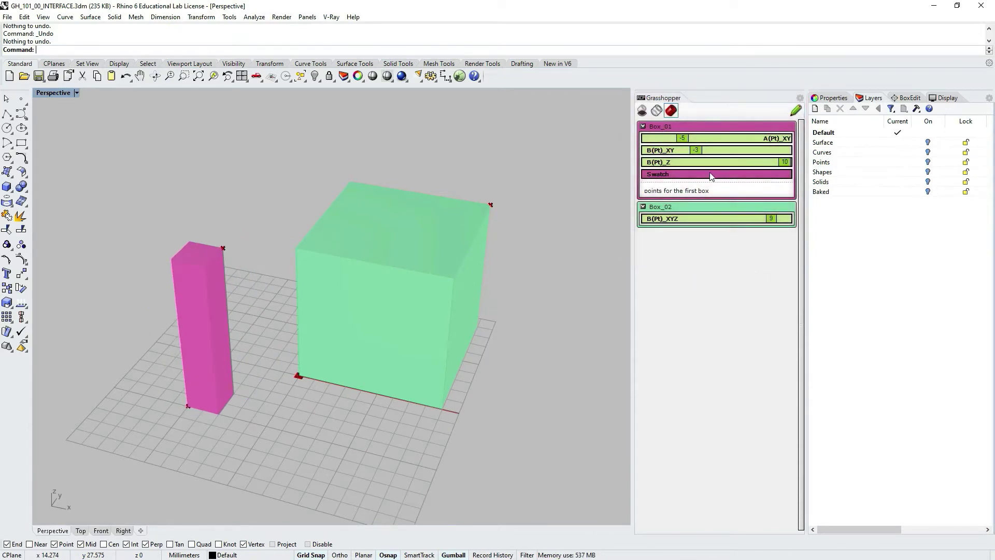
Give the pink box a deeper magenta from its Swatch colour picker, then view both boxes
click(711, 176)
mouse_move(768, 200)
mouse_down()
mouse_move(757, 191)
mouse_move(762, 208)
mouse_move(799, 207)
mouse_move(776, 203)
mouse_up()
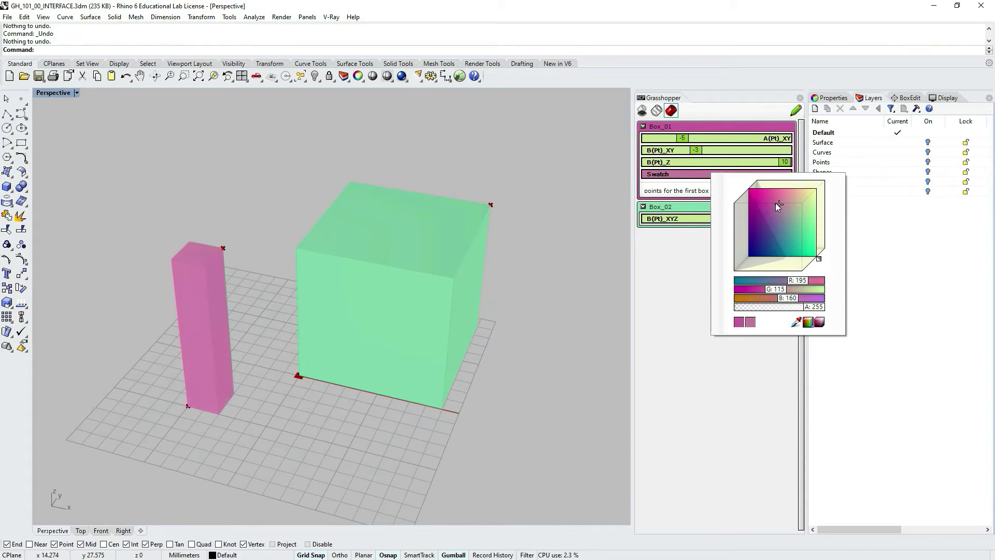
drag(796, 322, 745, 147)
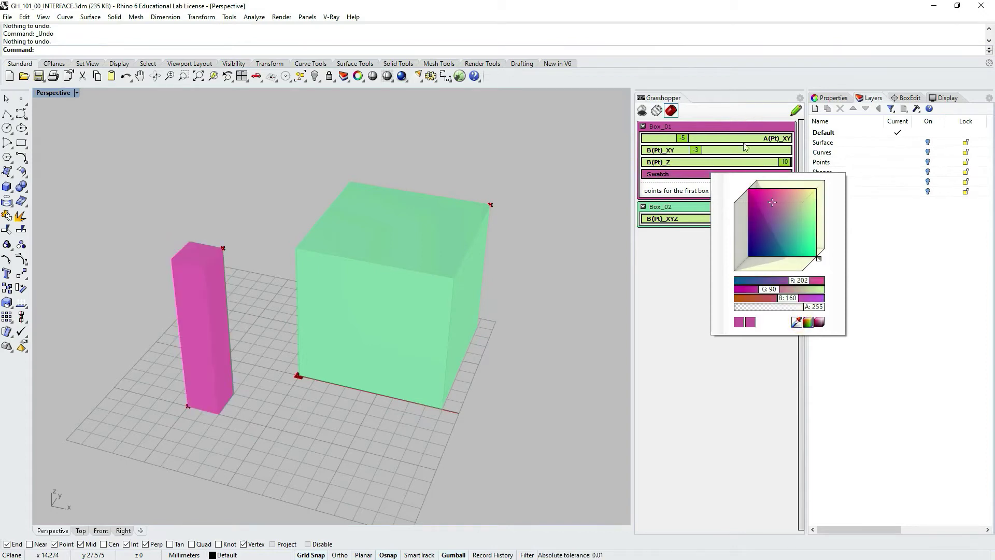
click(734, 423)
click(679, 375)
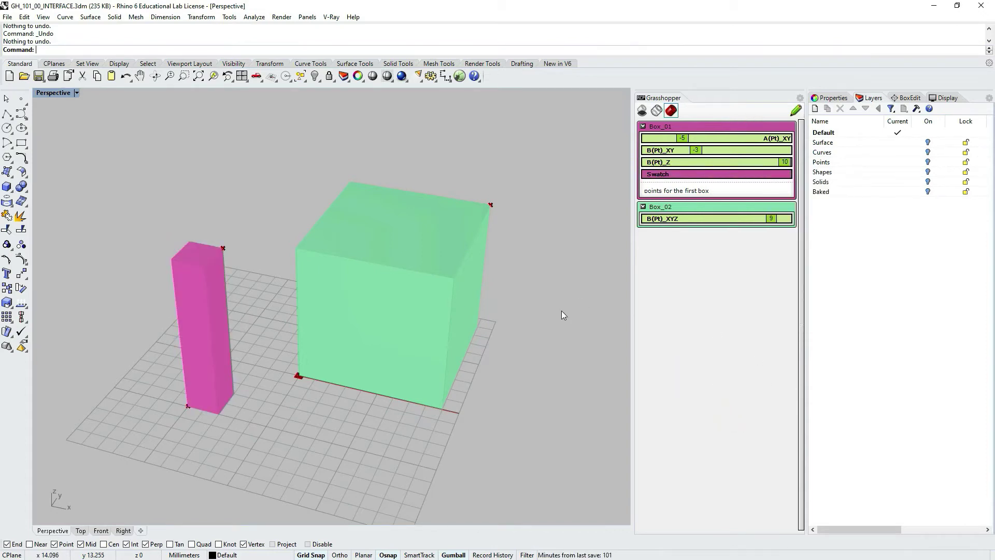
right_drag(561, 310, 351, 259)
scroll(450, 295, up, 3)
scroll(445, 282, down, 2)
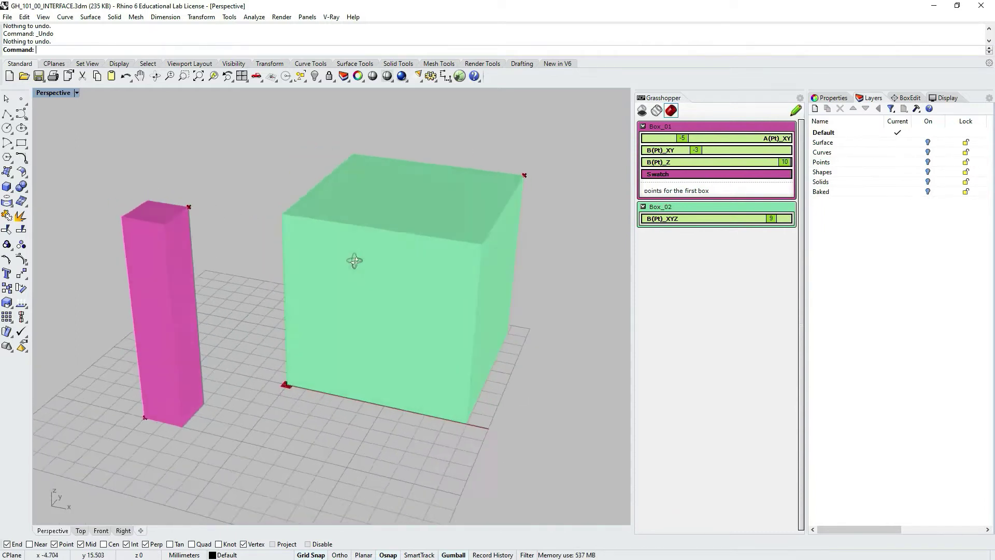
right_drag(351, 260, 378, 257)
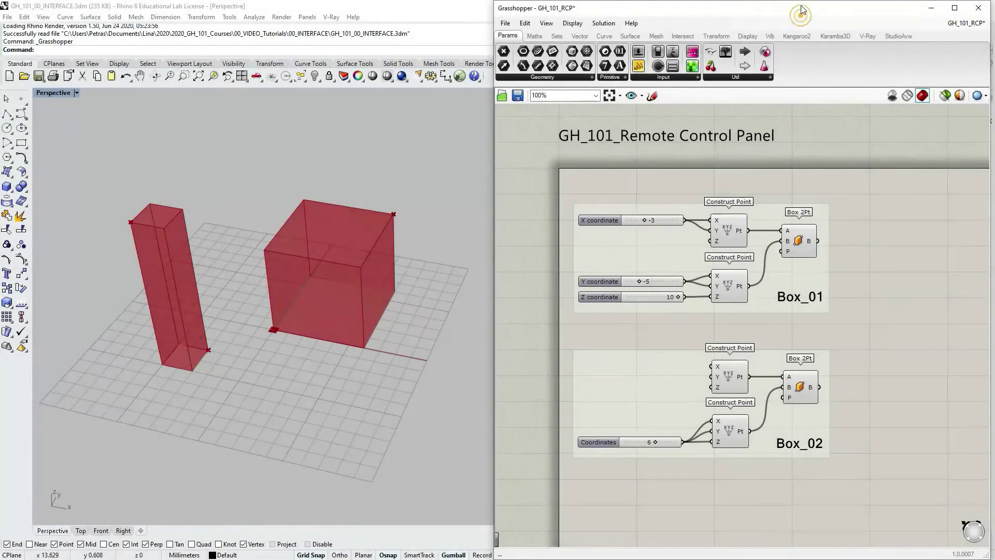
Open Grasshopper's View menu to reach the Remote Control Panel
click(545, 26)
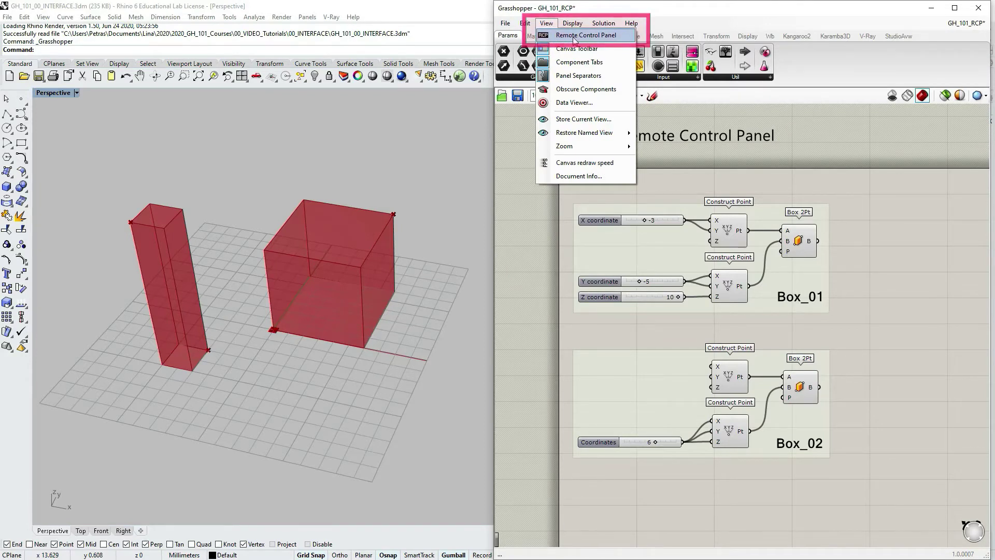
Open the Remote Control Panel, dock then undock it as a floating window, and restore Grasshopper
click(546, 41)
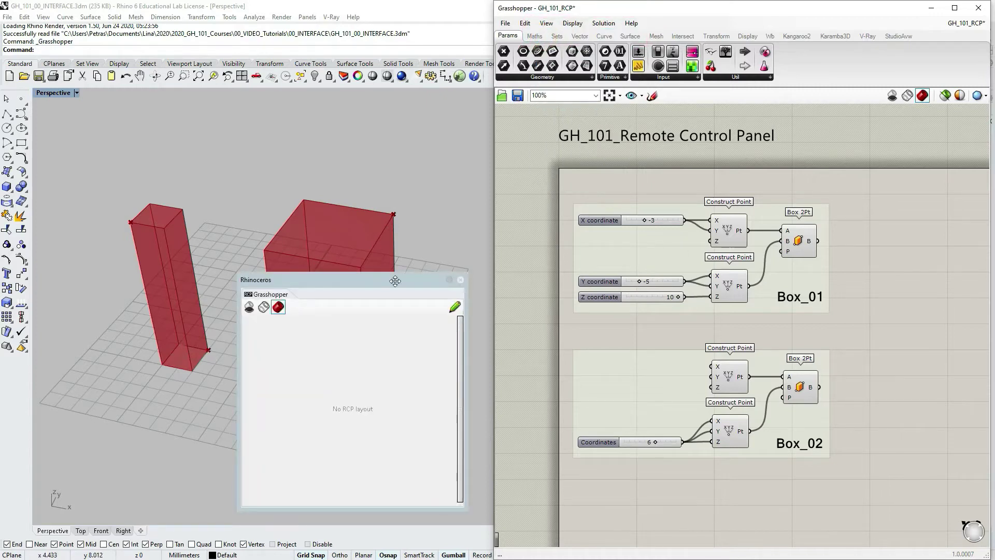
drag(395, 280, 352, 215)
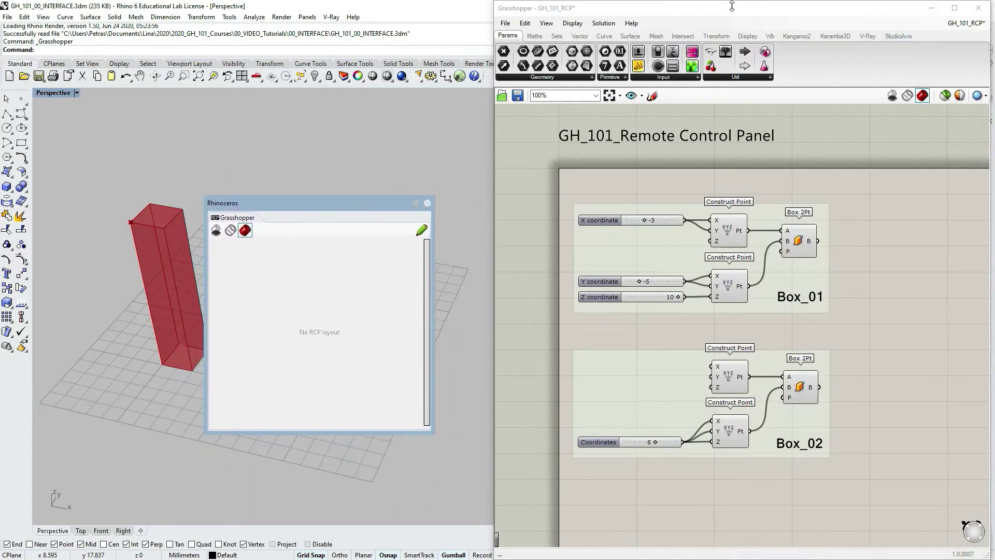
click(931, 7)
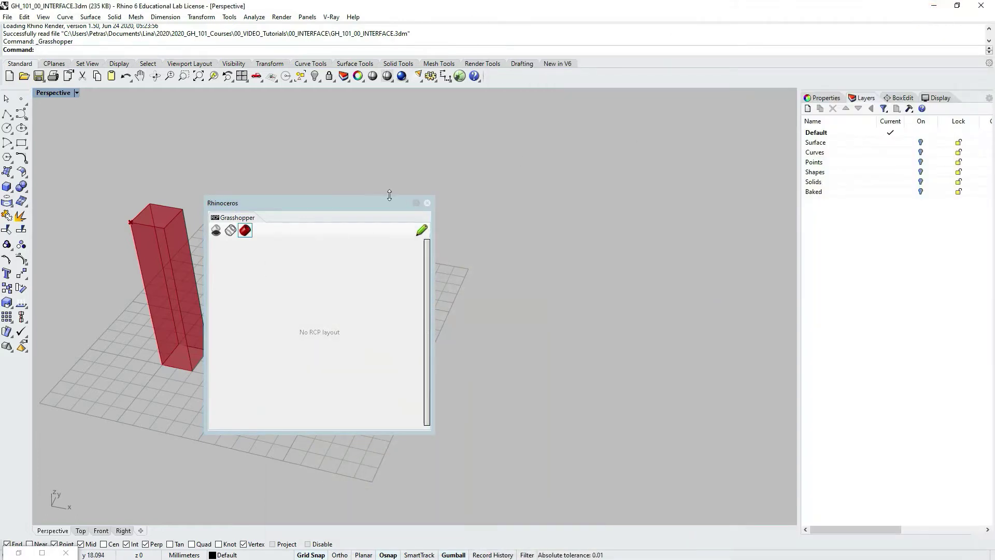
drag(371, 202, 805, 223)
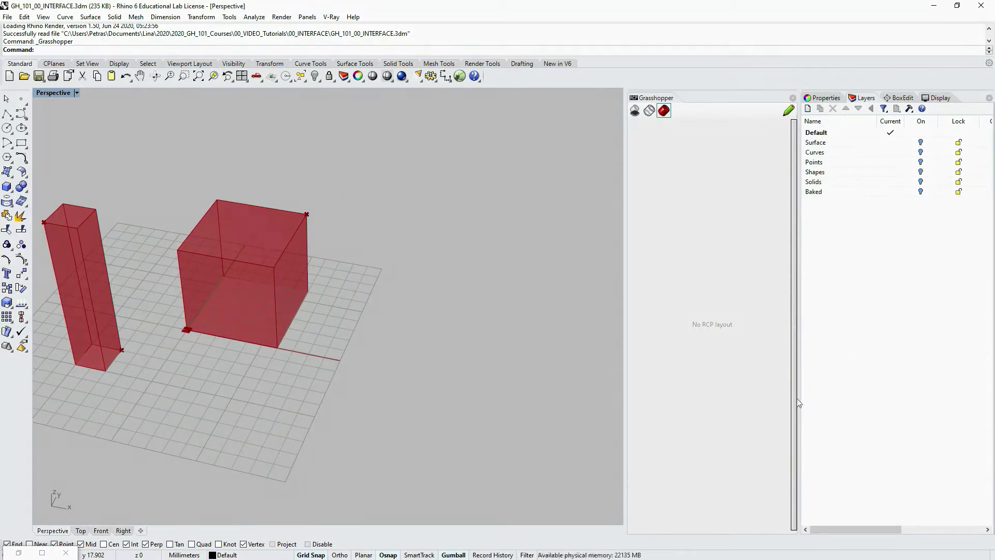
drag(655, 97, 129, 274)
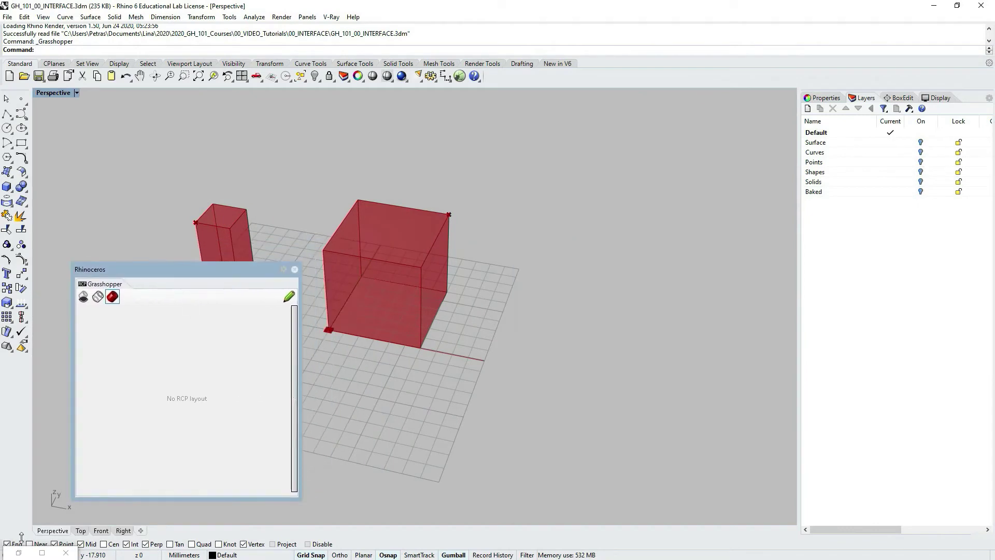
click(18, 552)
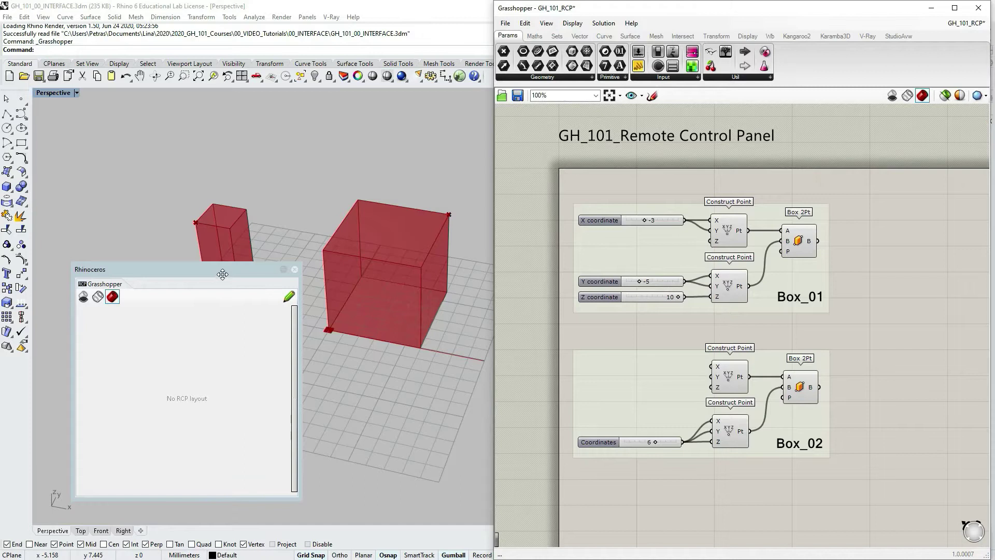
Place a Number Slider and a Boolean Toggle on the canvas right of the Box groups
drag(222, 274, 199, 281)
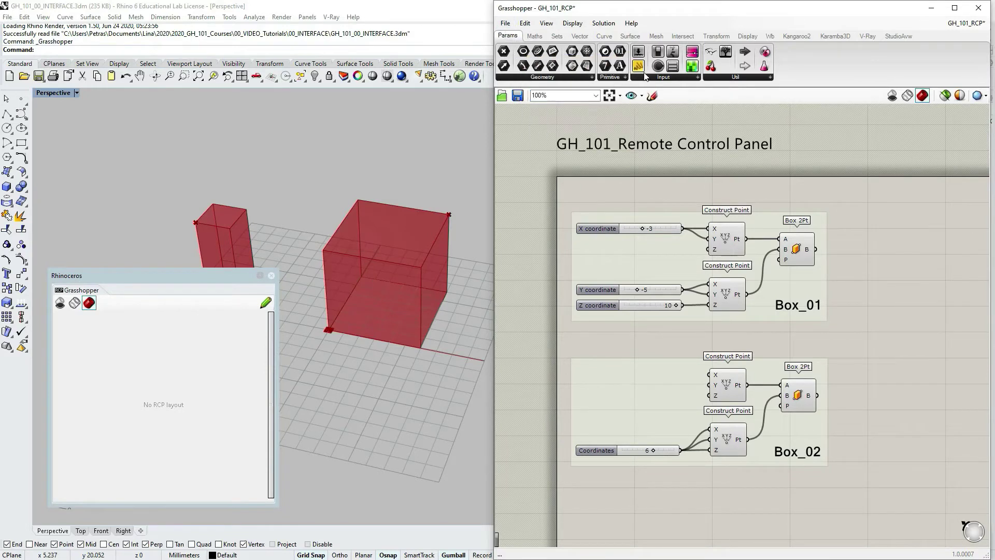
click(684, 79)
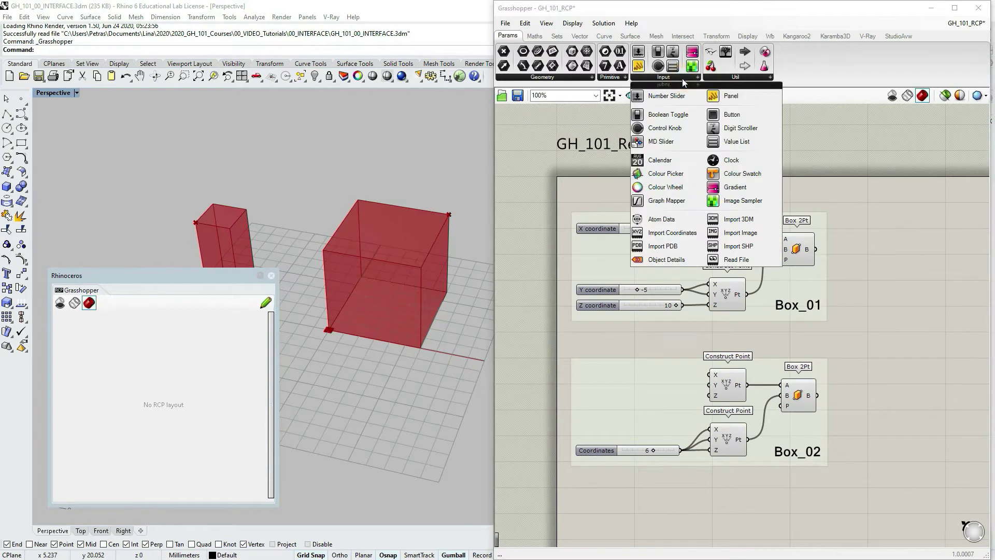
click(658, 96)
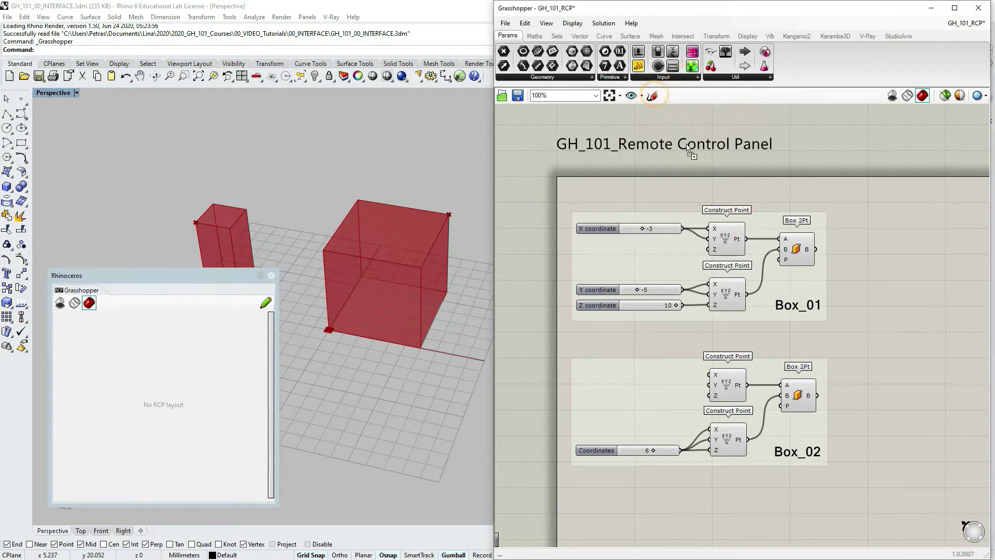
click(910, 234)
right_drag(905, 266, 854, 264)
scroll(853, 262, down, 2)
click(853, 230)
click(663, 78)
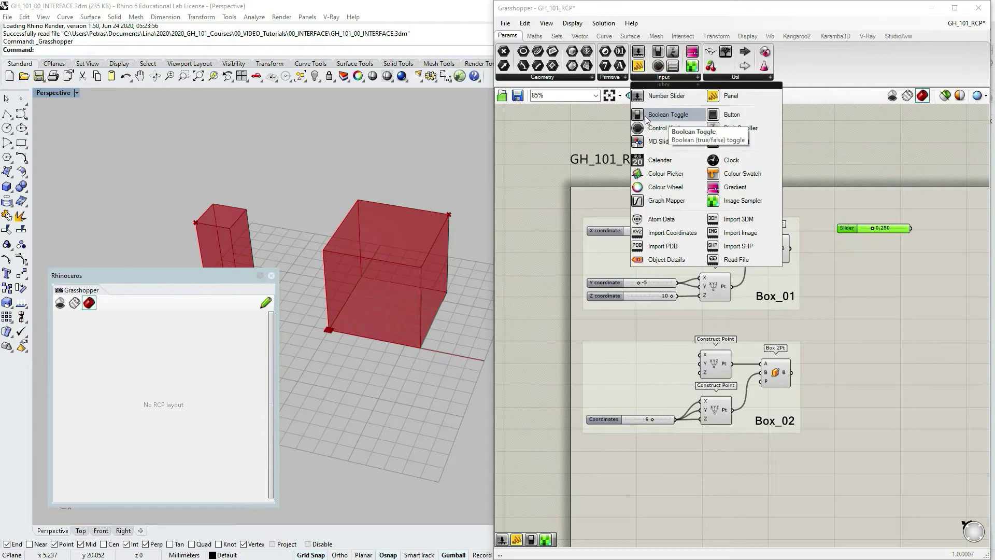
click(667, 114)
click(859, 259)
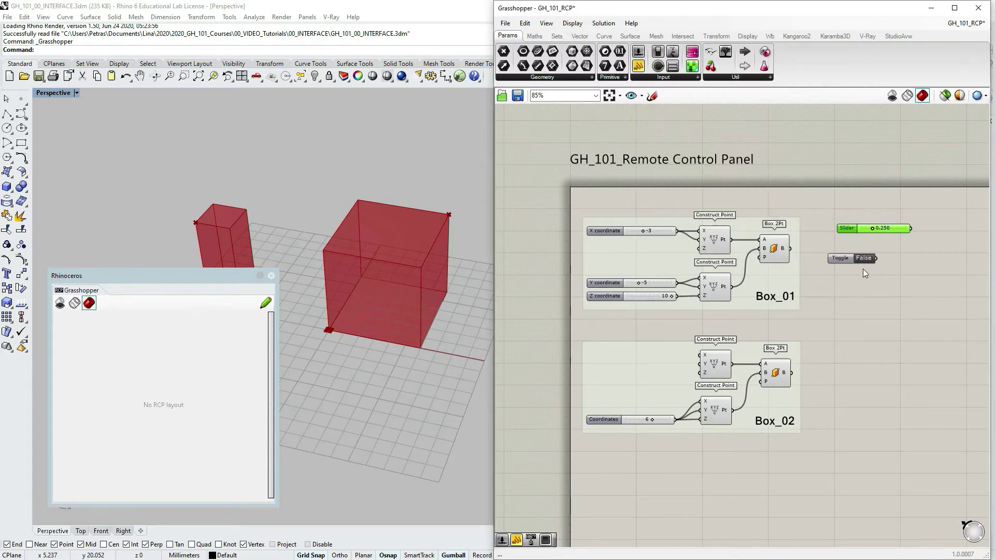
click(842, 258)
Add a Button and a Colour Swatch below the toggle
click(697, 78)
click(714, 112)
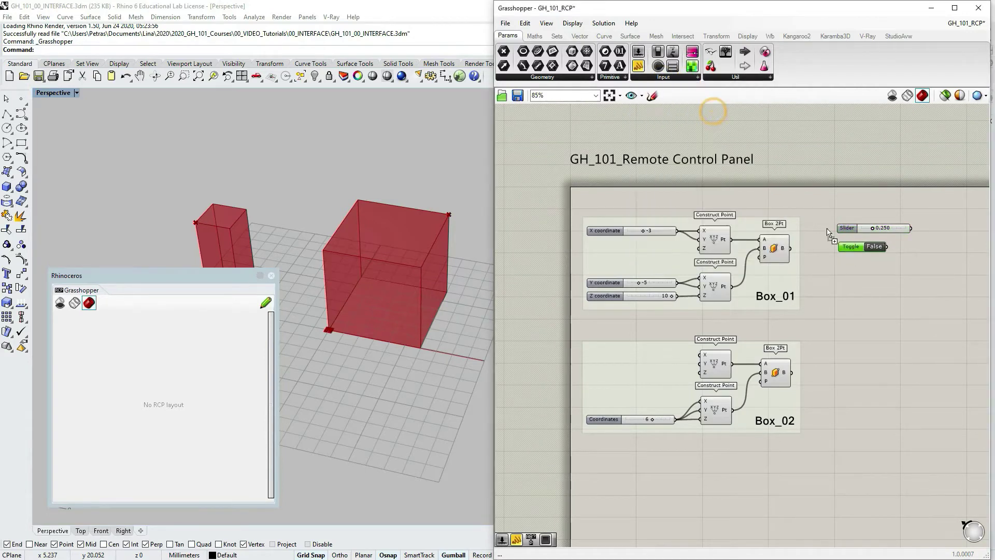
click(850, 272)
click(663, 78)
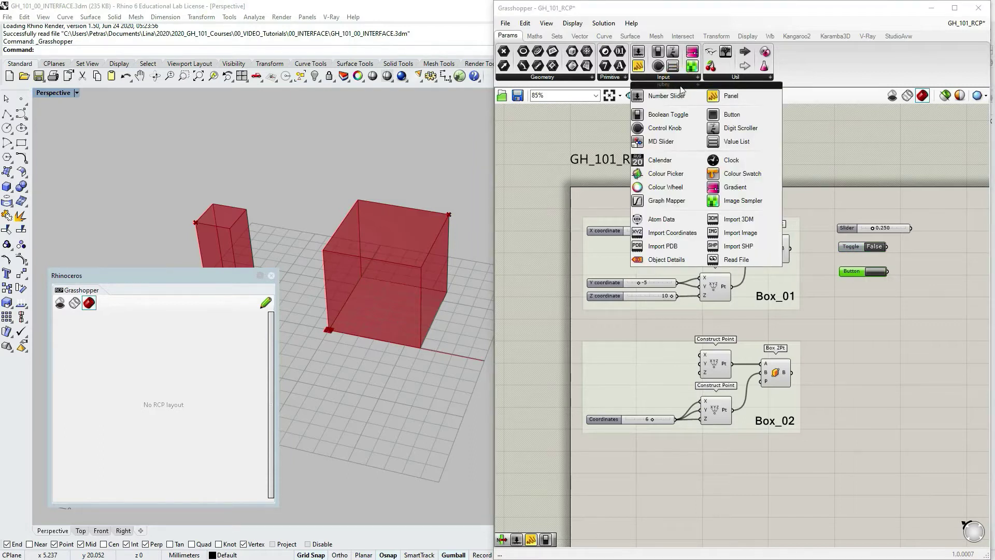
click(742, 173)
click(856, 298)
drag(876, 291, 882, 311)
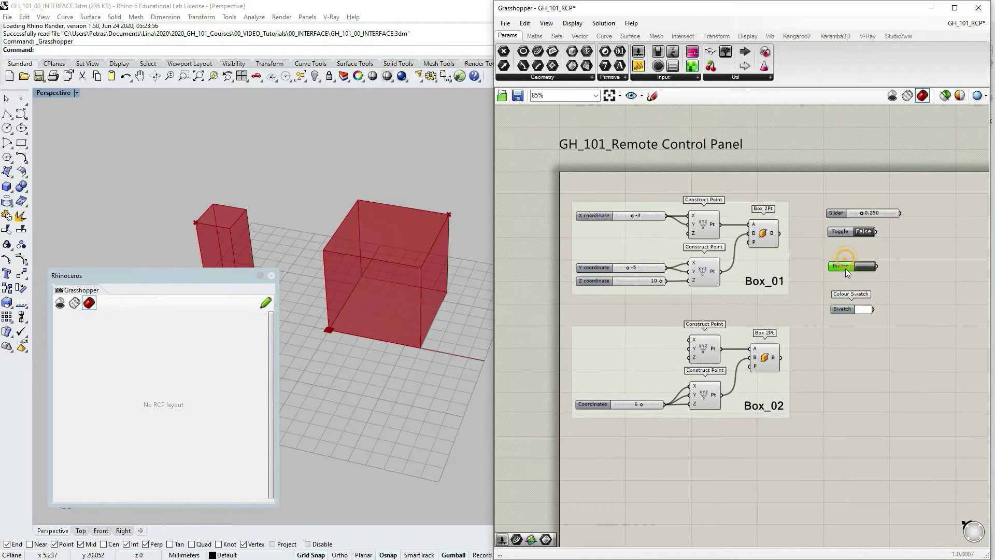
Inspect the right-click options of the slider, toggle, button and colour swatch without publishing
click(839, 213)
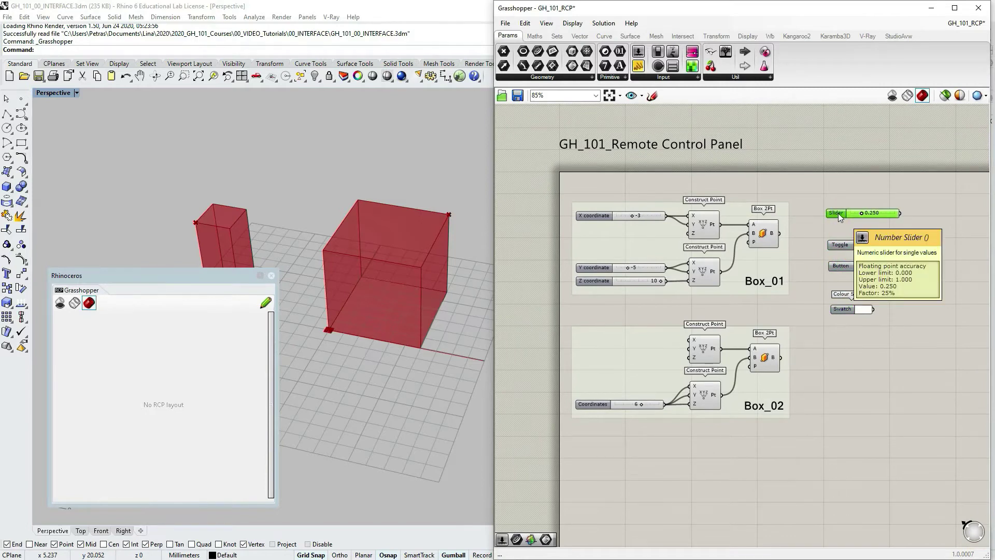
right_click(837, 212)
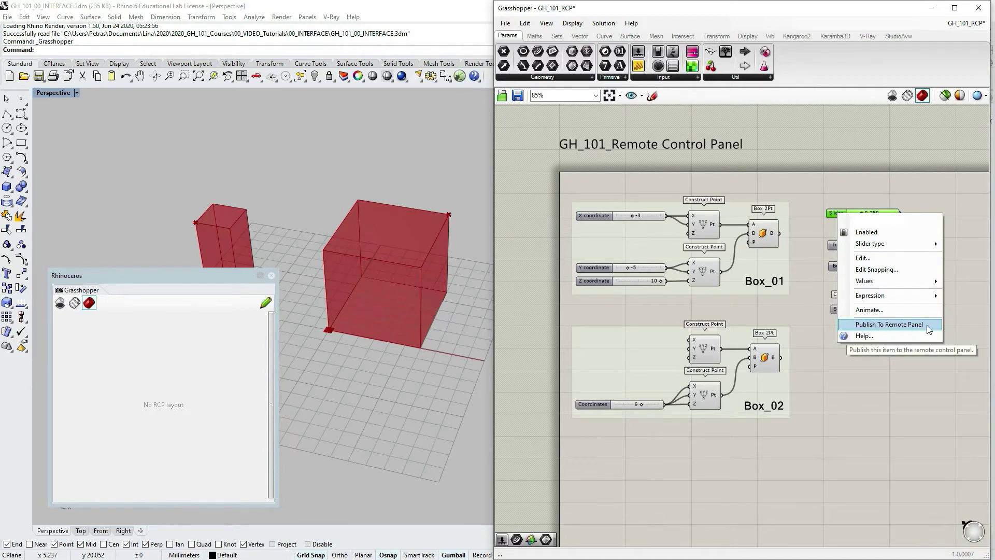
click(881, 391)
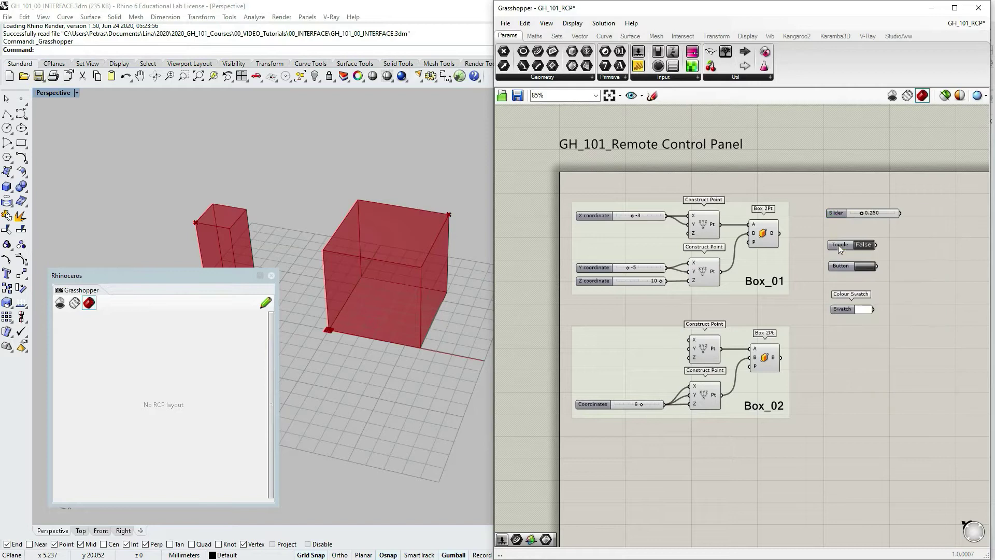
scroll(833, 245, up, 1)
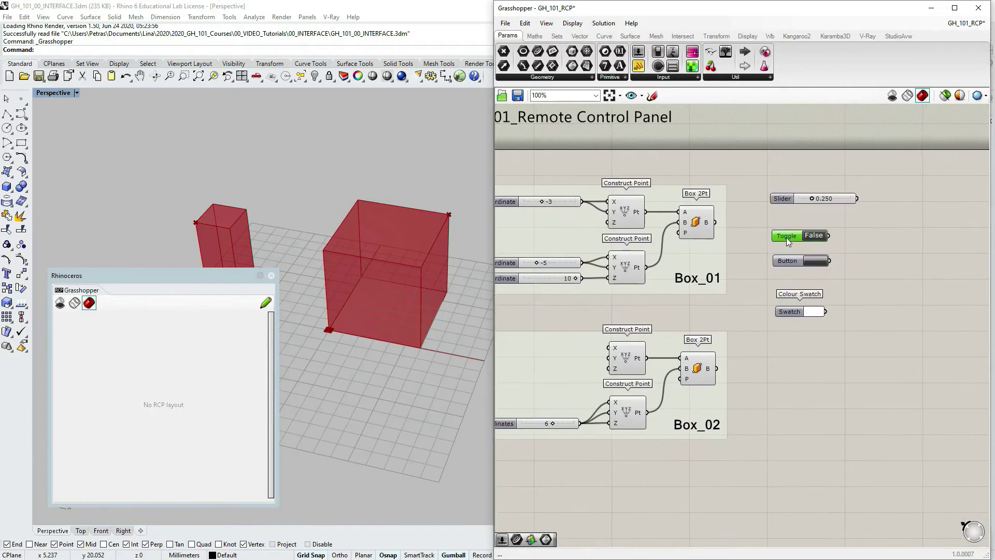
right_click(787, 238)
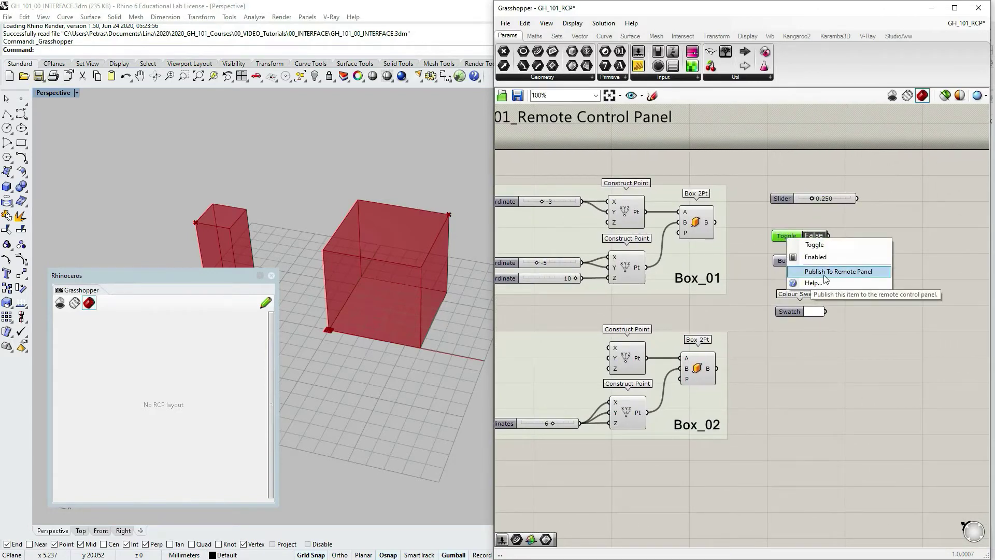
click(783, 267)
right_click(784, 268)
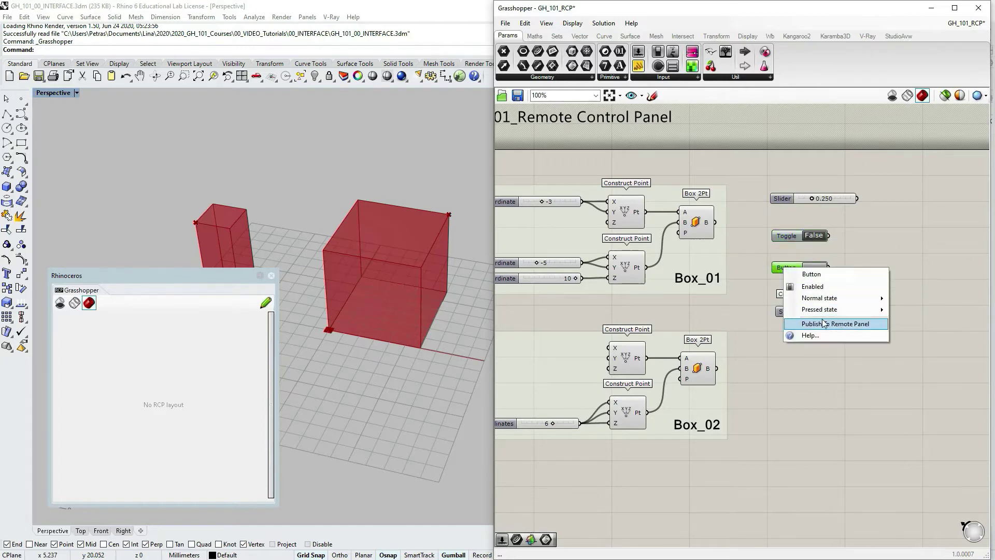
click(788, 313)
right_click(787, 315)
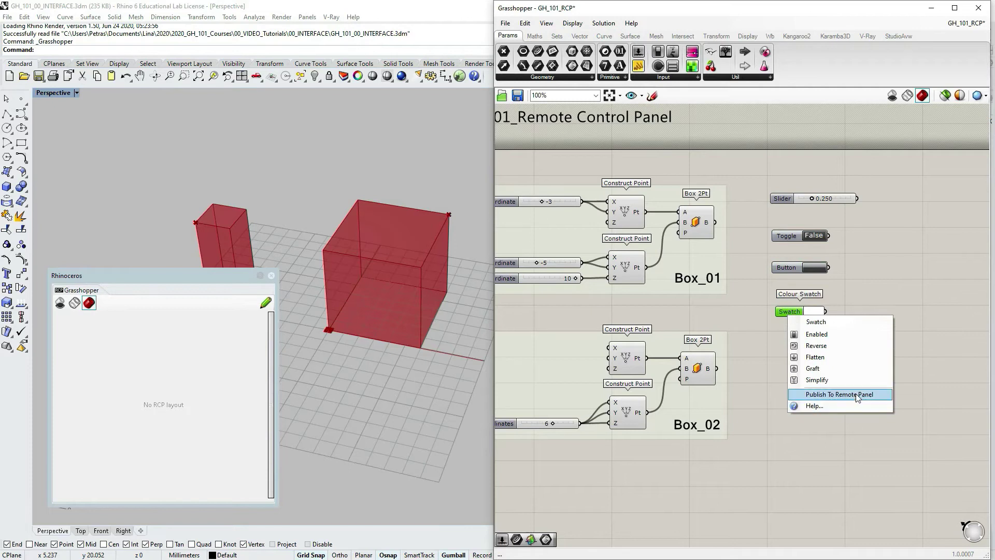
click(777, 375)
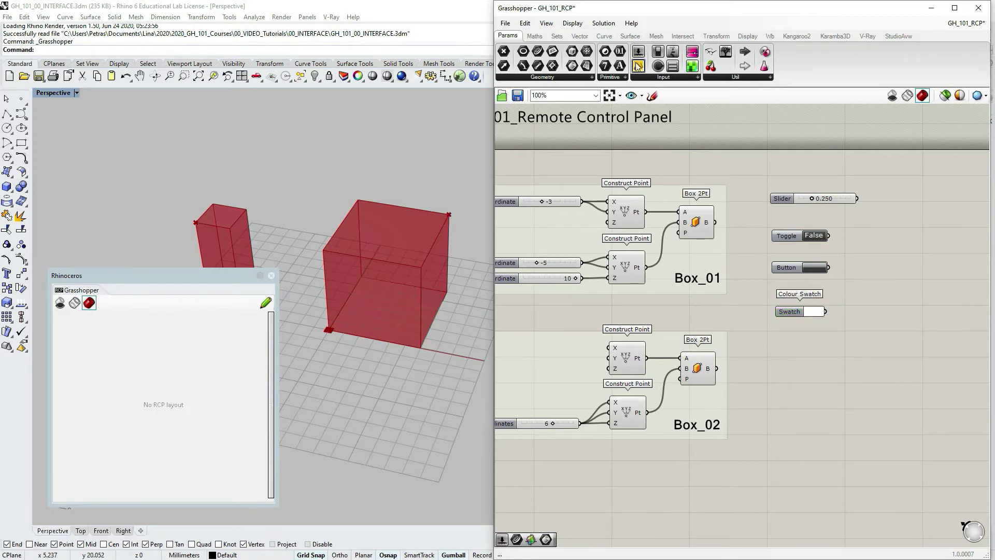
Add a text Panel below the colour swatch and try publishing it
drag(638, 66, 810, 359)
right_click(810, 359)
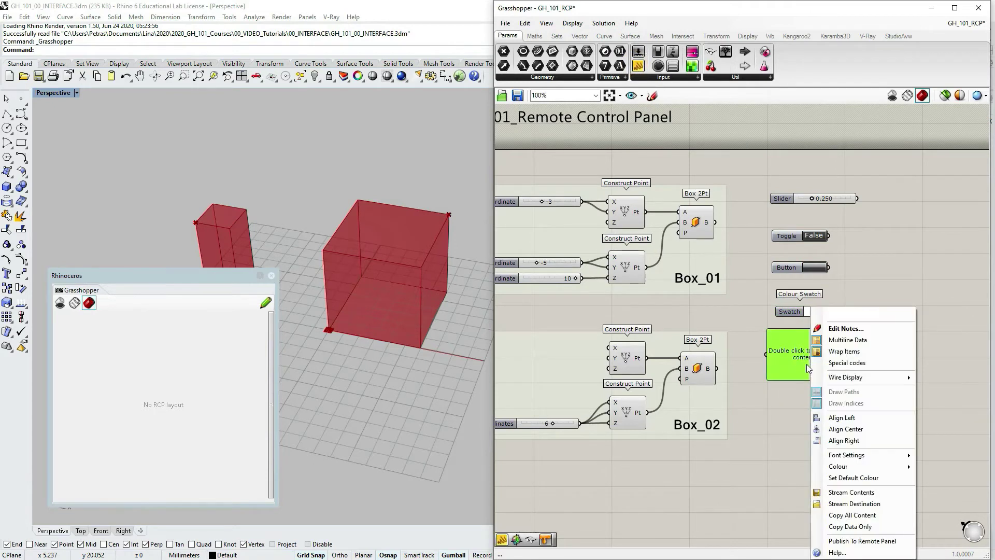
click(858, 541)
Place a Colour Picker below the panel and inspect its options
click(653, 77)
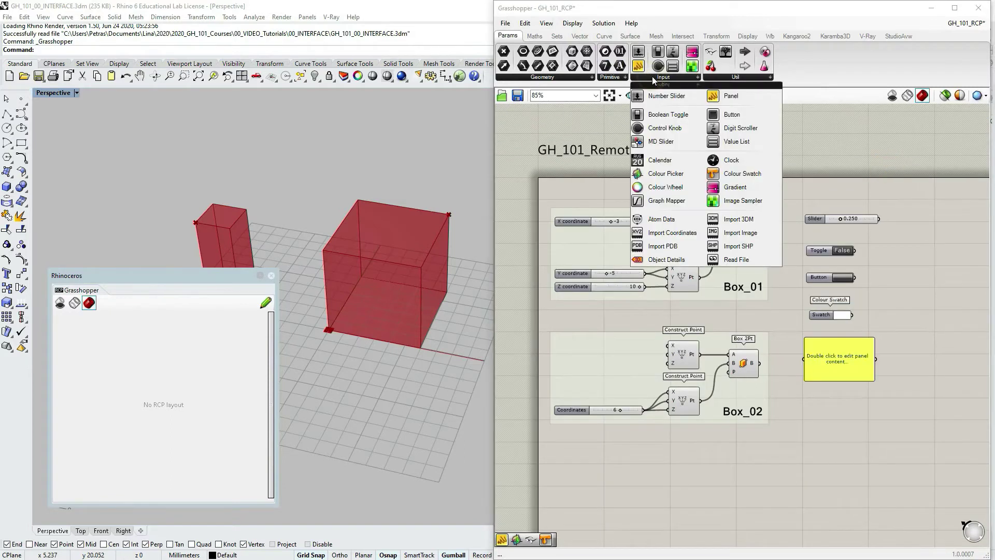
click(654, 175)
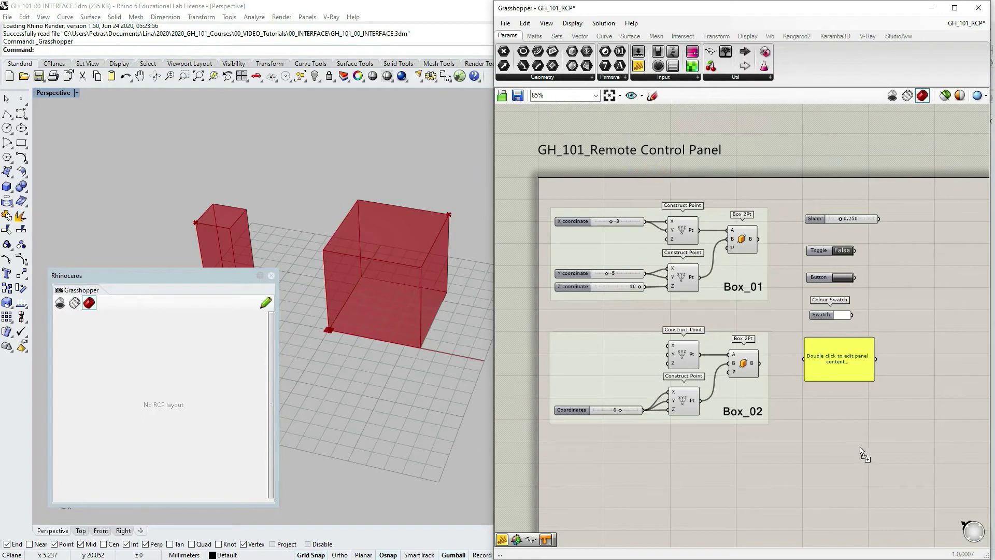
click(836, 479)
mouse_move(881, 430)
right_down()
mouse_move(865, 402)
mouse_move(876, 413)
right_up()
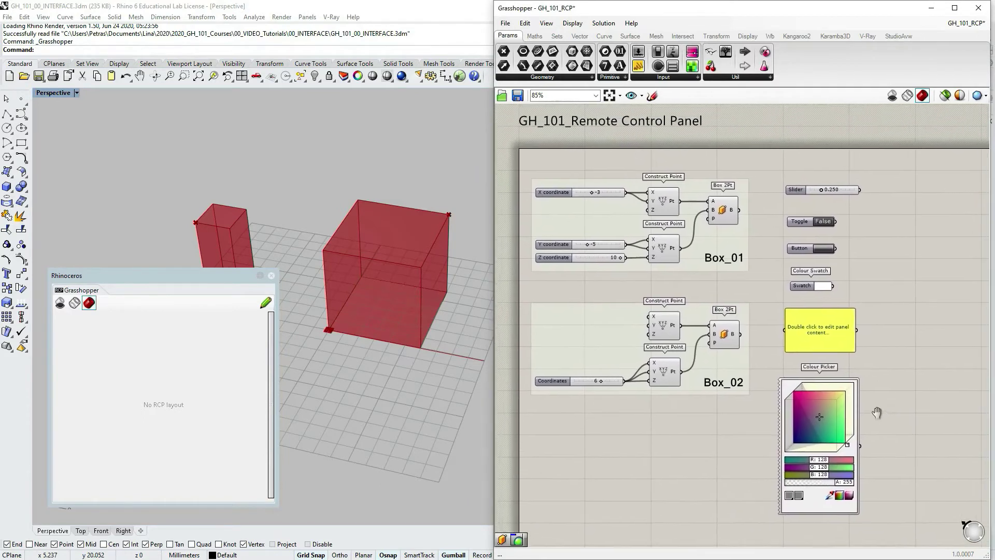
mouse_move(850, 449)
mouse_down()
mouse_move(862, 439)
mouse_move(849, 441)
mouse_up()
right_click(848, 441)
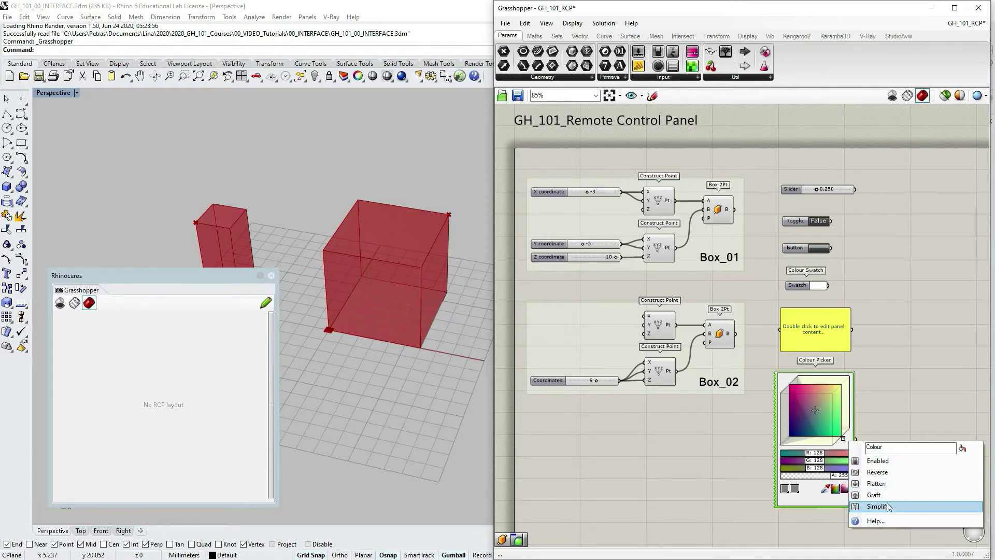
click(889, 404)
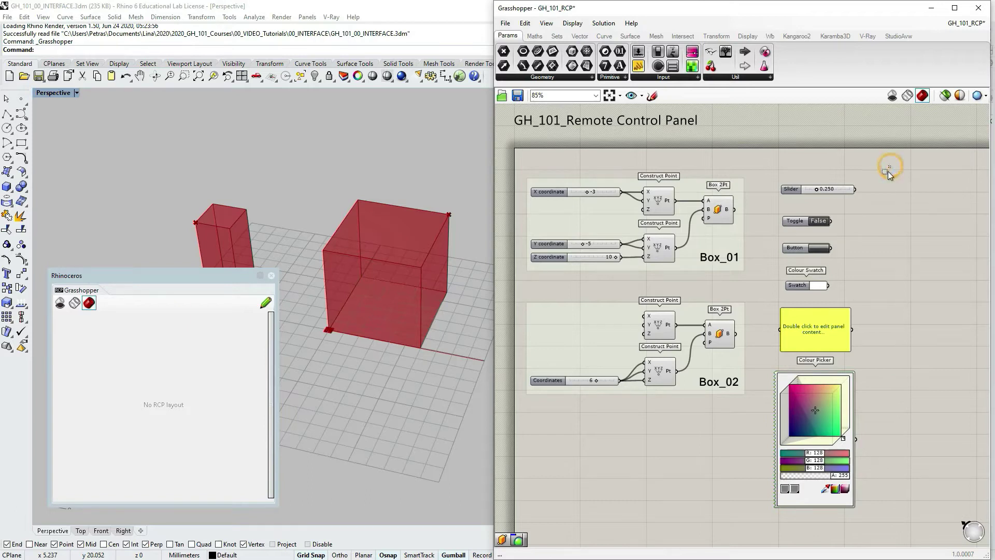
drag(887, 171, 887, 291)
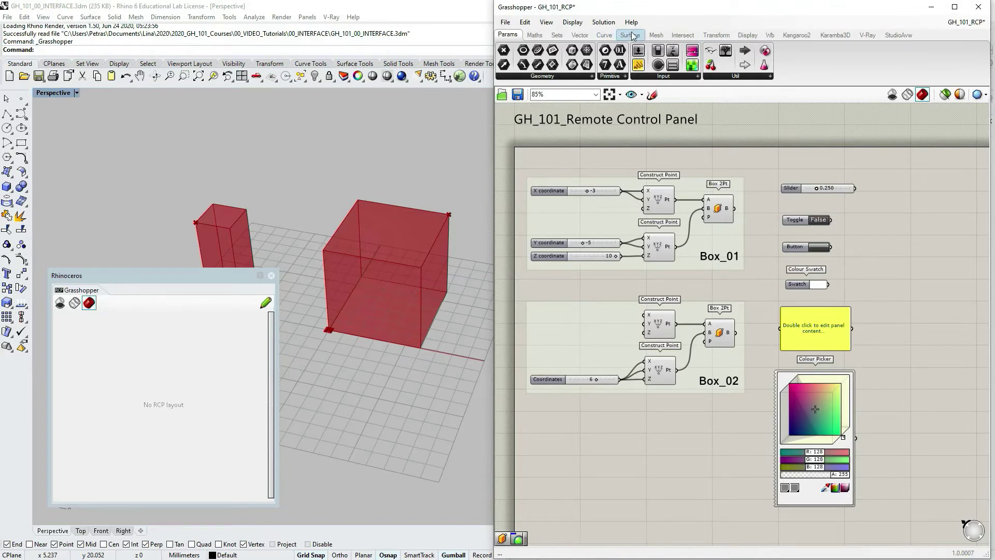
Inspect the Box_01 Box 2Pt component's options, then select the Colour Picker for removal
click(722, 215)
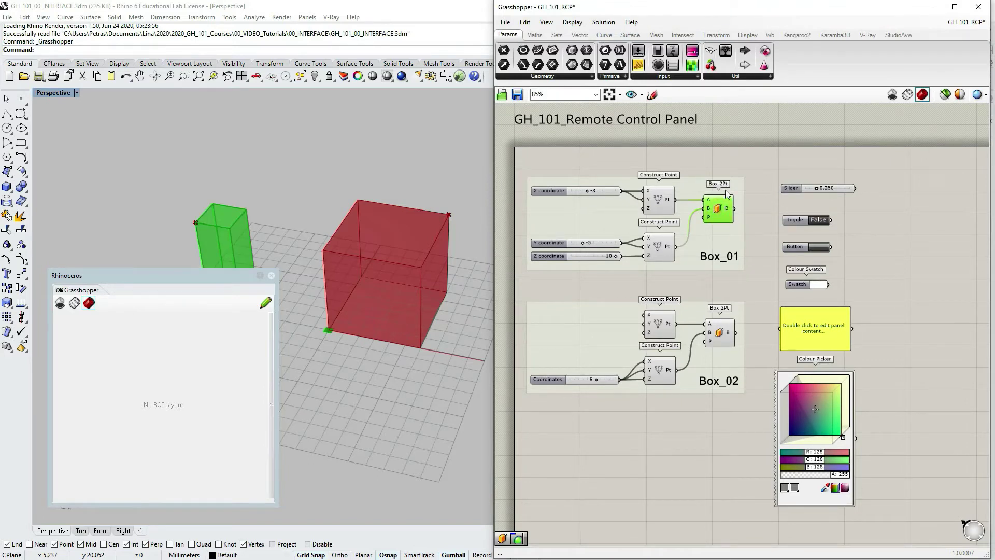
right_click(720, 213)
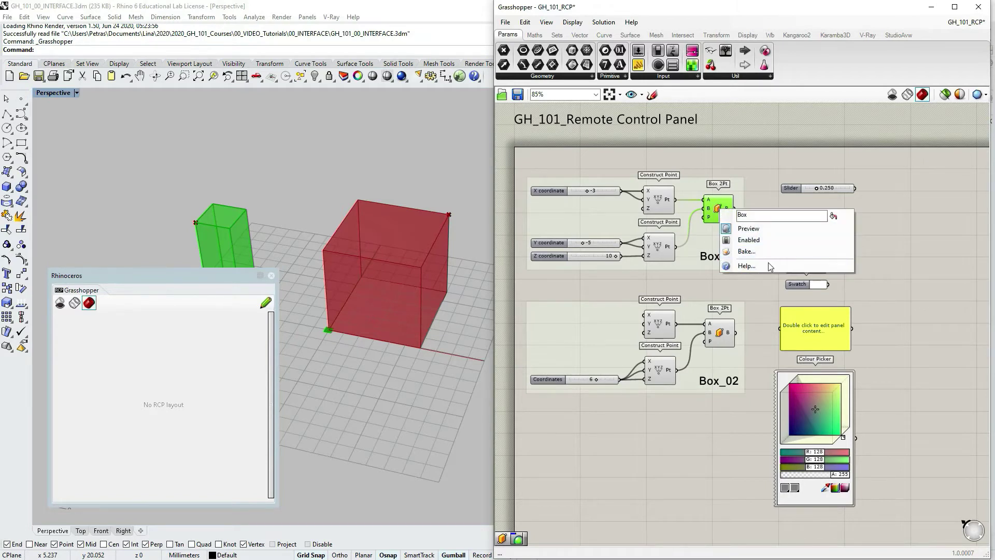
click(760, 158)
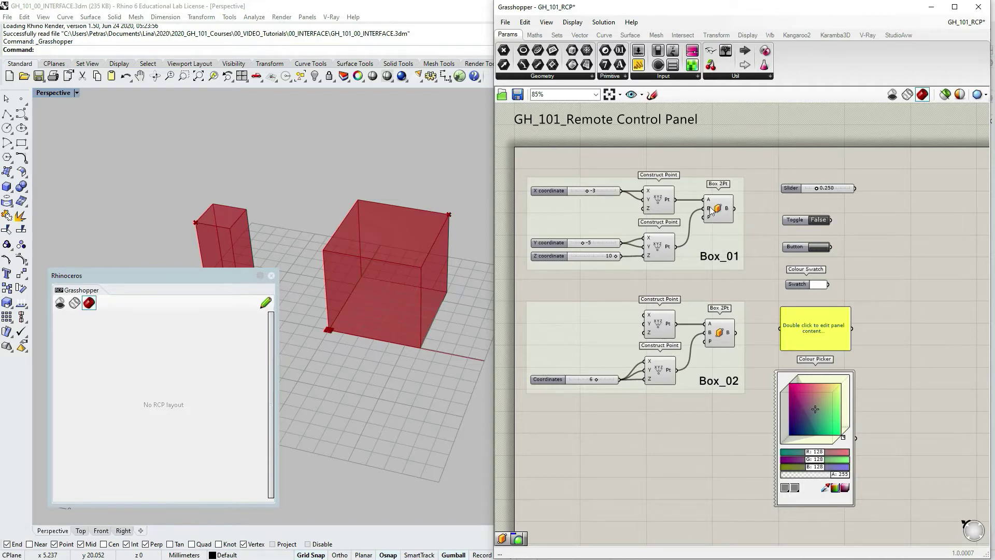
click(792, 318)
Undo the Colour Picker and window-select Box_01's X, Y and Z coordinate sliders
click(767, 301)
key(ctrl+z)
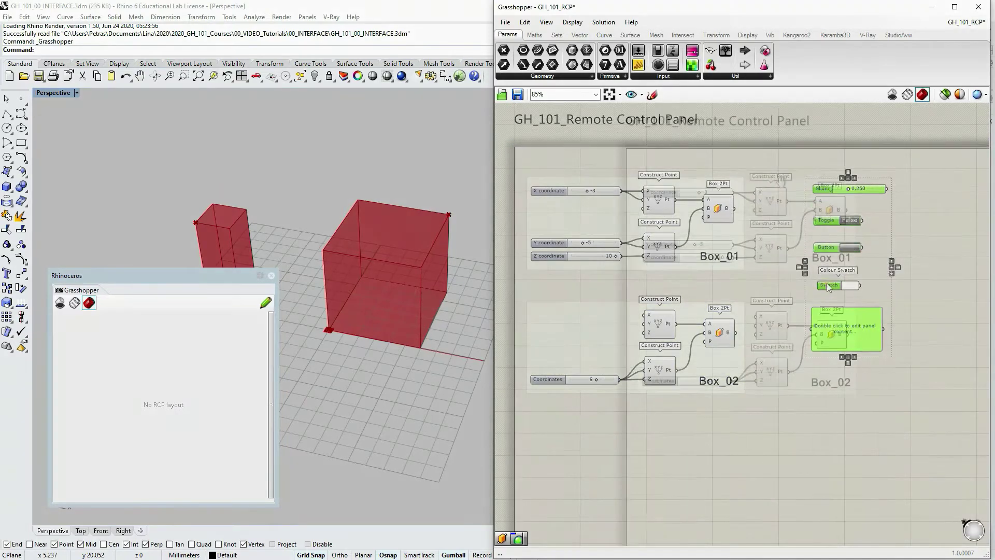
scroll(730, 207, up, 2)
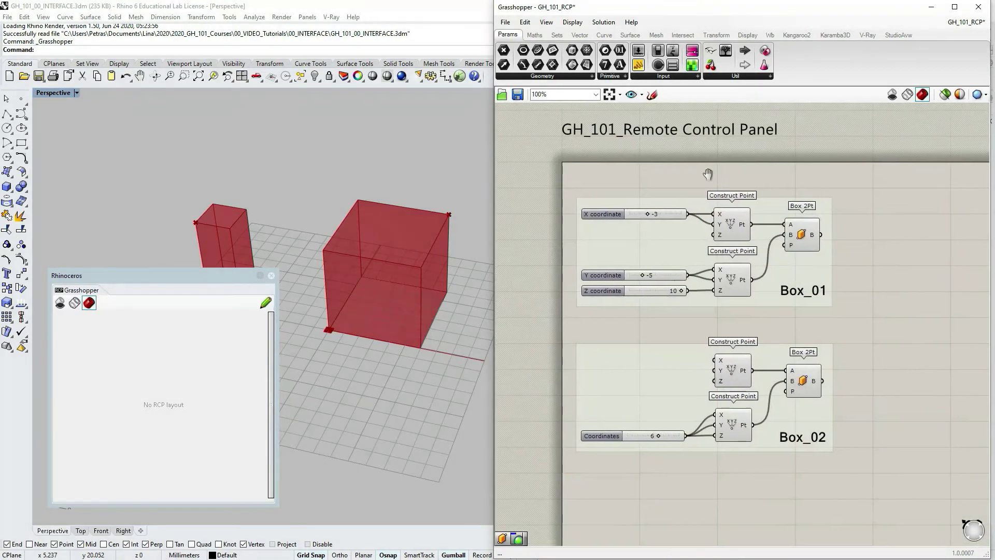
right_drag(869, 257, 862, 263)
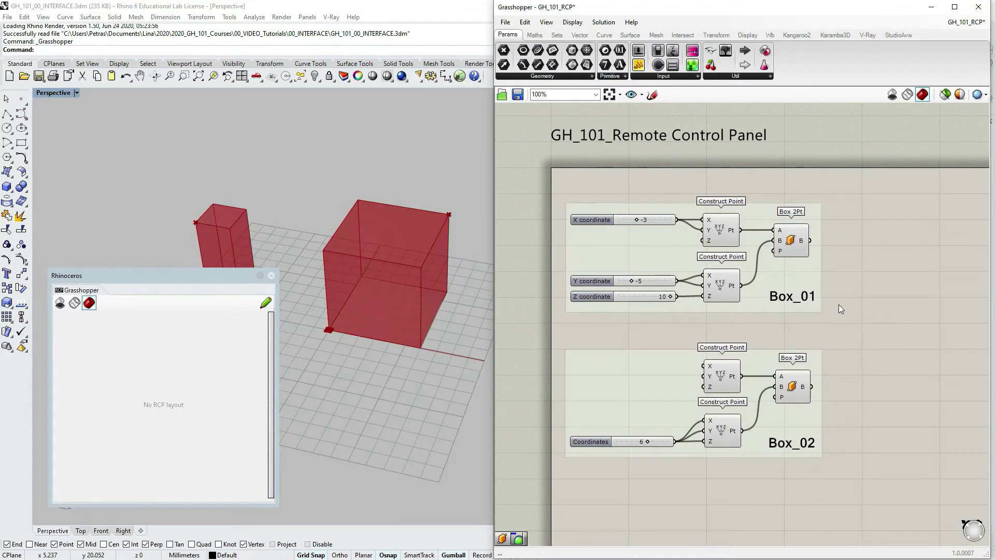
drag(547, 182, 686, 331)
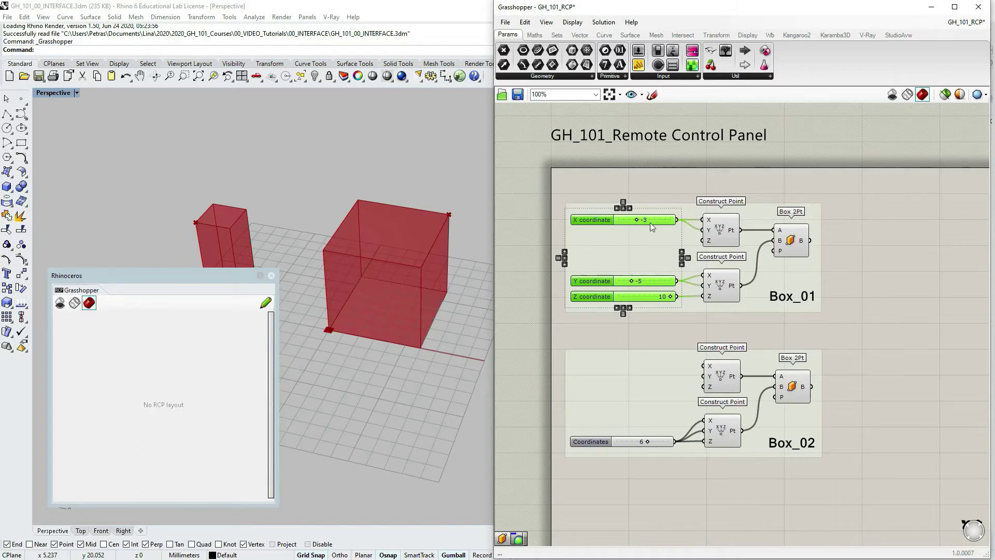
Publish Box_01's X coordinate slider to the Remote Panel and test it in the RCP window
click(583, 219)
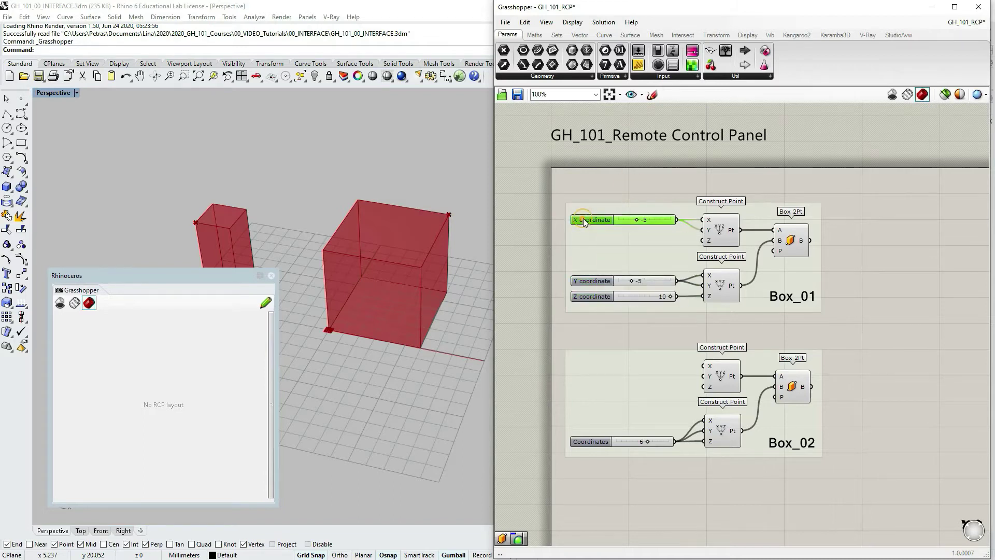
right_click(596, 218)
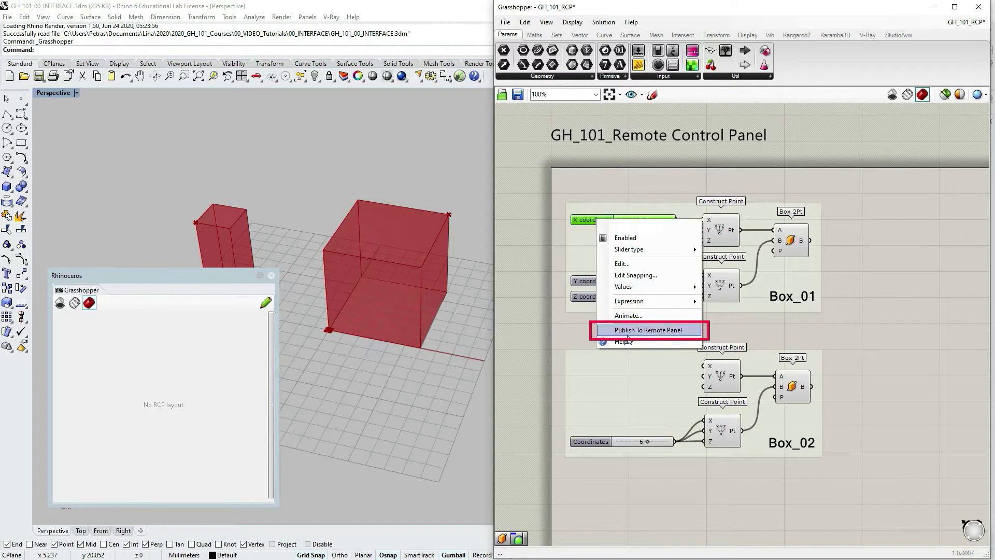
click(655, 330)
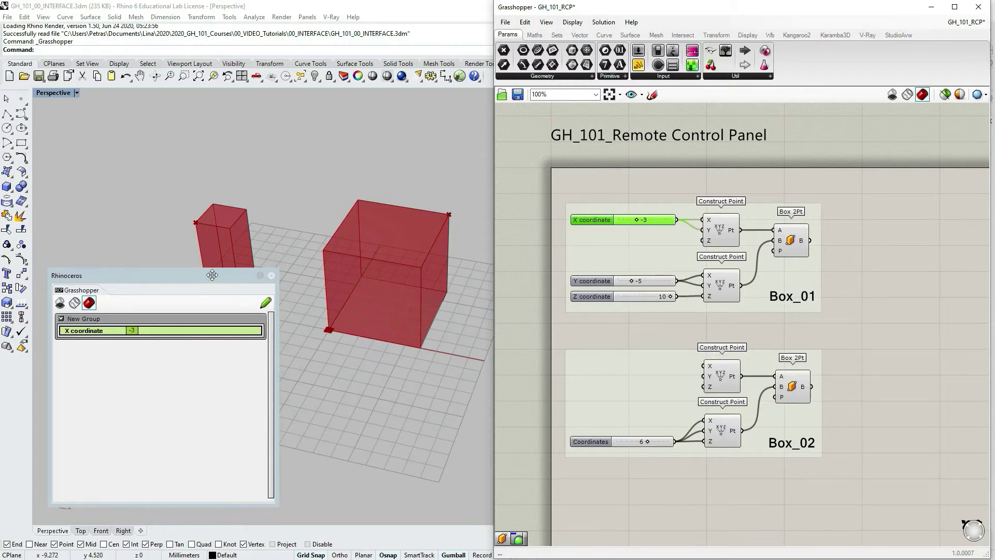
mouse_move(212, 275)
mouse_down()
mouse_move(243, 421)
mouse_move(188, 289)
mouse_move(214, 284)
mouse_up()
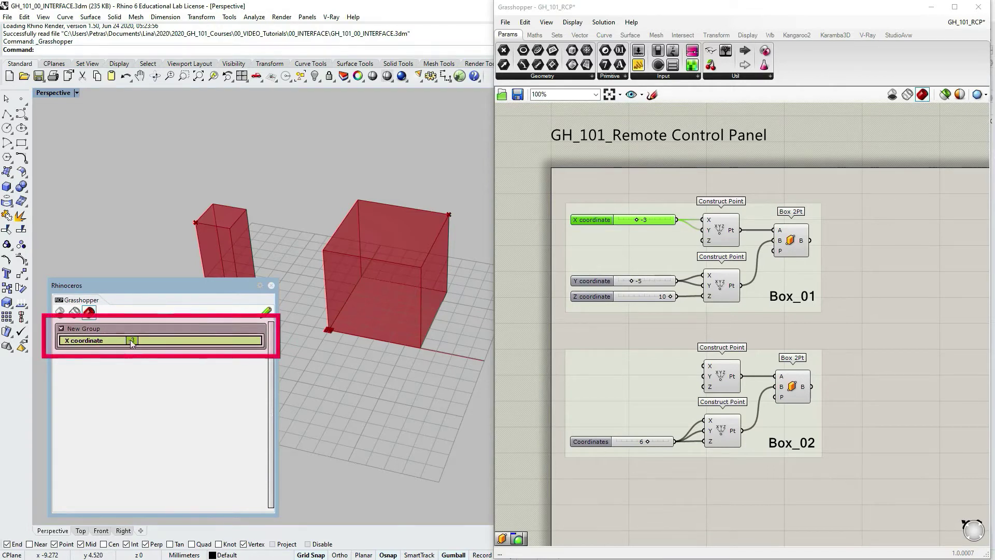
mouse_move(132, 343)
mouse_down()
mouse_move(227, 338)
mouse_move(133, 351)
mouse_move(219, 349)
mouse_move(170, 355)
mouse_move(136, 352)
mouse_move(183, 350)
mouse_move(132, 345)
mouse_up()
Publish Box_01's Y and Z coordinate sliders to the Remote Panel group
click(594, 324)
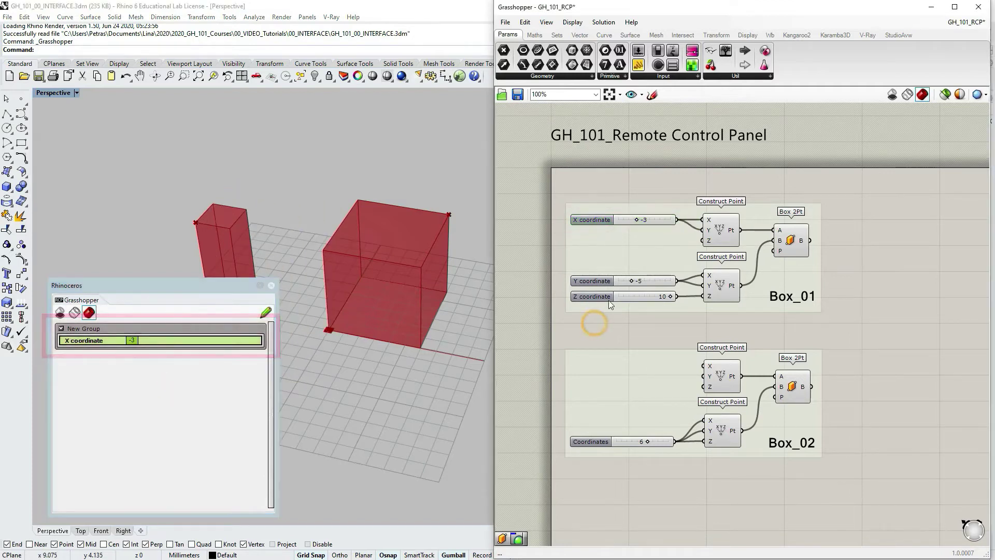
click(595, 281)
right_click(595, 281)
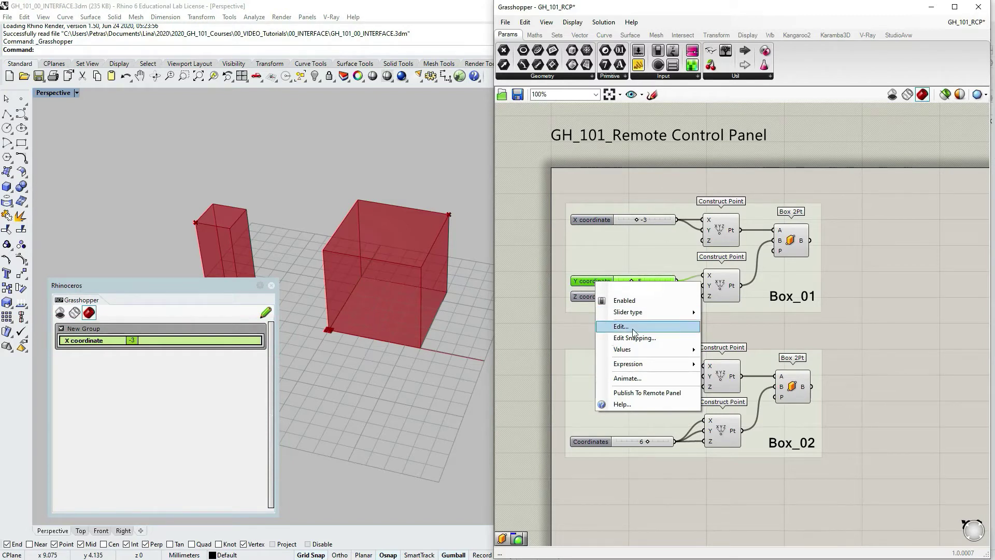
click(641, 394)
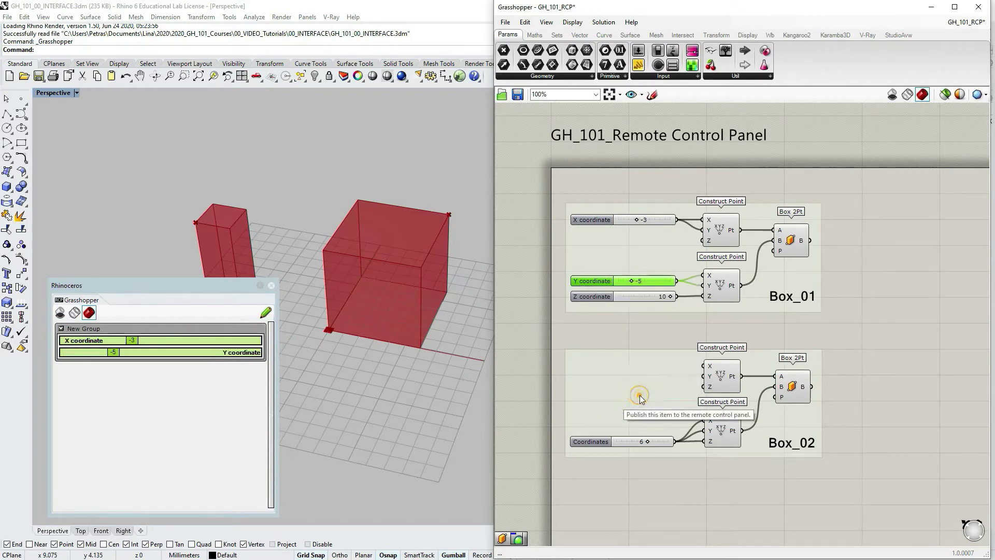
right_click(598, 296)
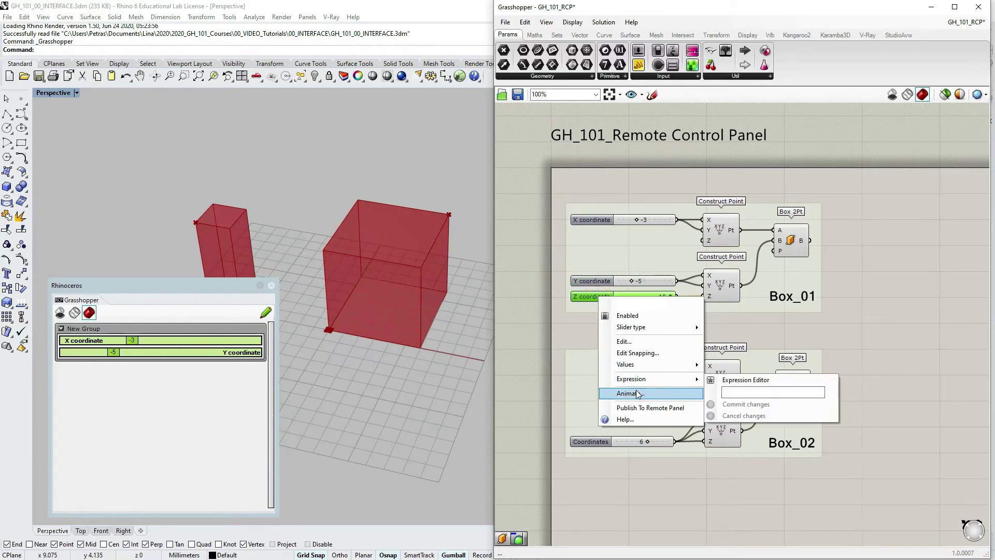
click(636, 407)
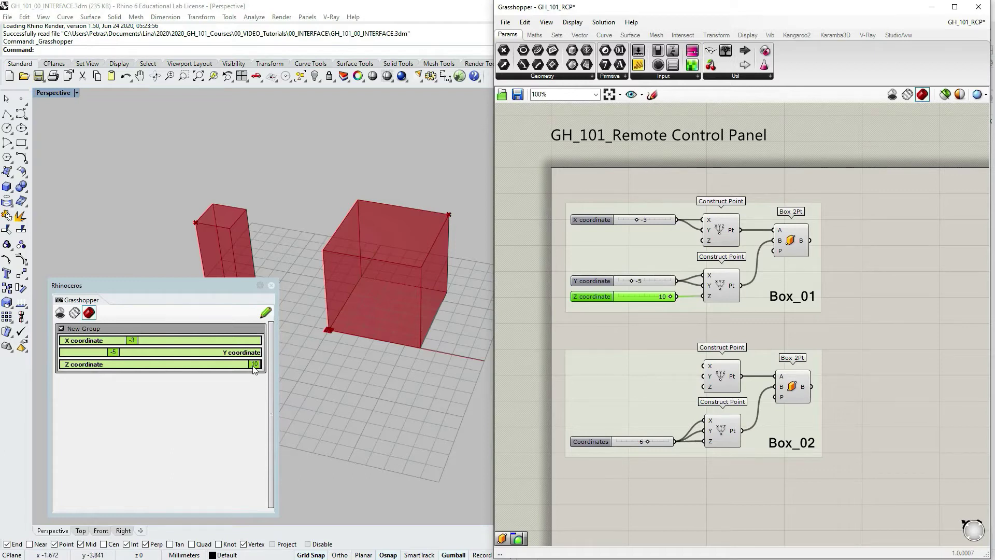
Adjust the Z and Y sliders in the RCP window, leaving Box_01 at Y -4, Z 8
drag(254, 365, 198, 365)
mouse_move(204, 289)
mouse_down()
mouse_move(204, 327)
mouse_move(203, 188)
mouse_move(200, 290)
mouse_up()
drag(195, 365, 230, 371)
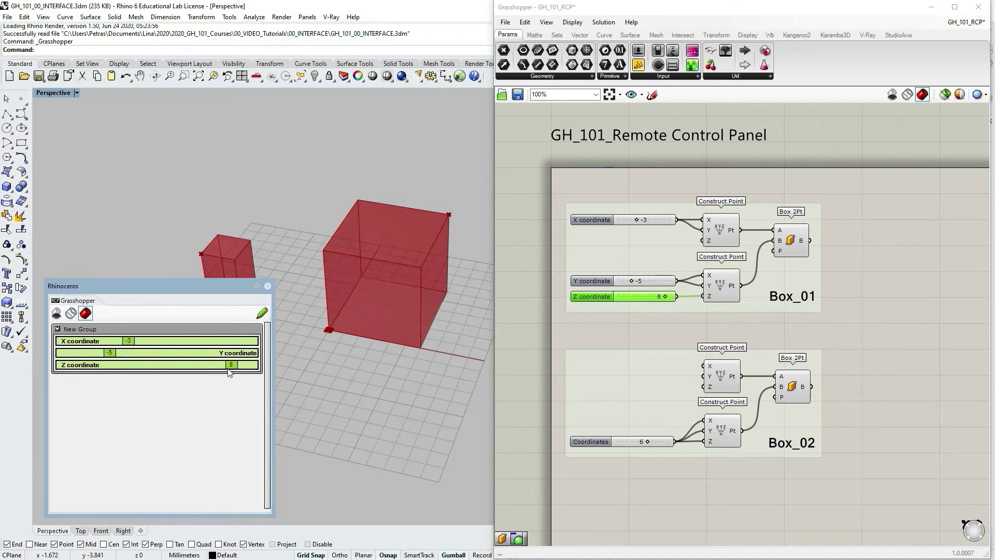
mouse_move(114, 358)
mouse_down()
mouse_move(131, 358)
mouse_move(113, 358)
mouse_up()
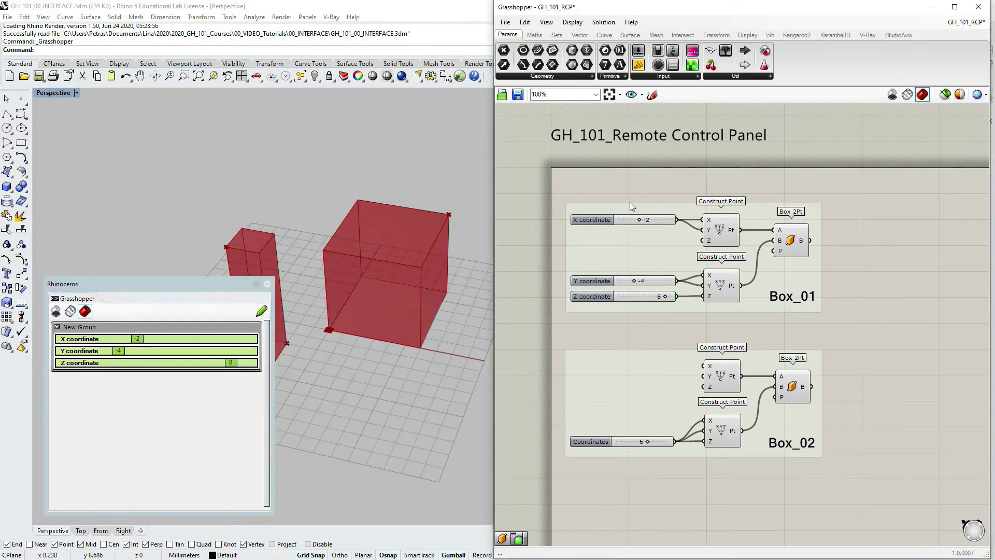
click(593, 219)
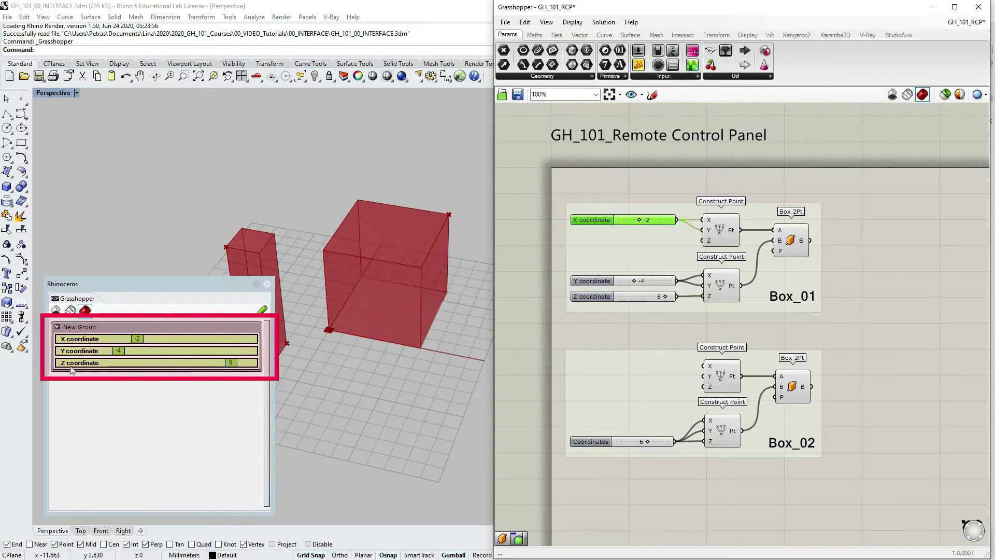
Rename the Box_01 X coordinate slider to A(Pt)_XY
right_click(576, 221)
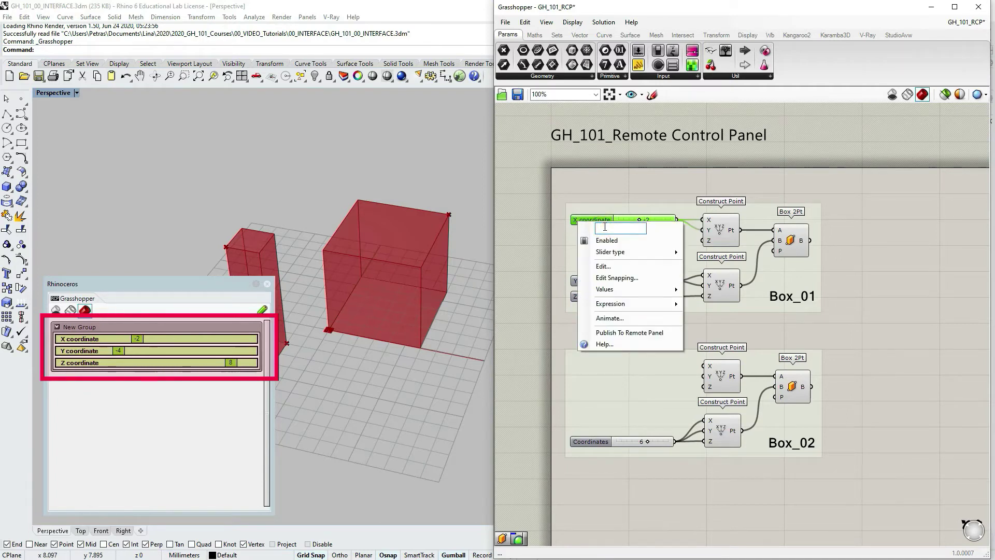
text(A()
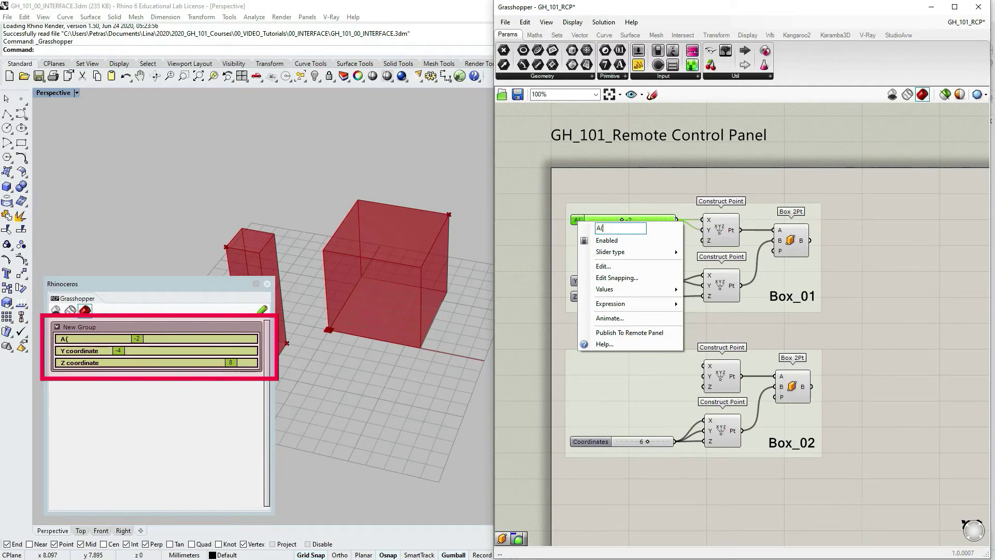
text(Pt)_X)
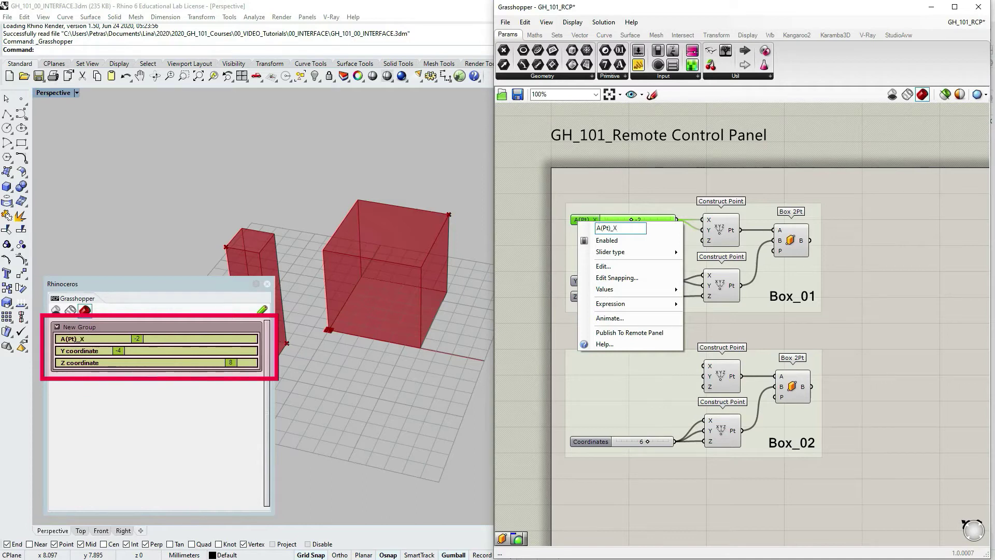
text(Y)
click(618, 185)
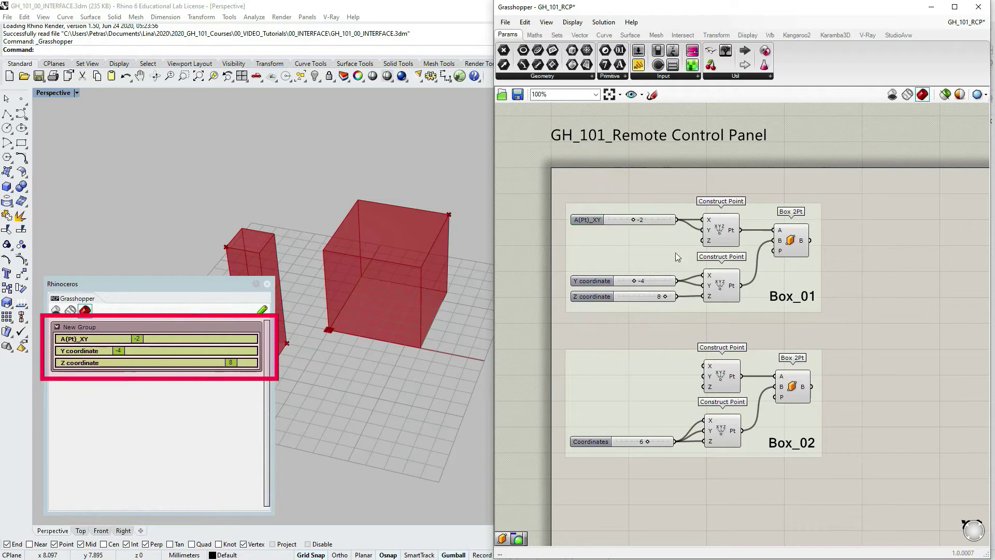
Rename the Y and Z coordinate sliders to B(Pt)_XY and B(Pt)_Z
click(596, 281)
right_click(596, 281)
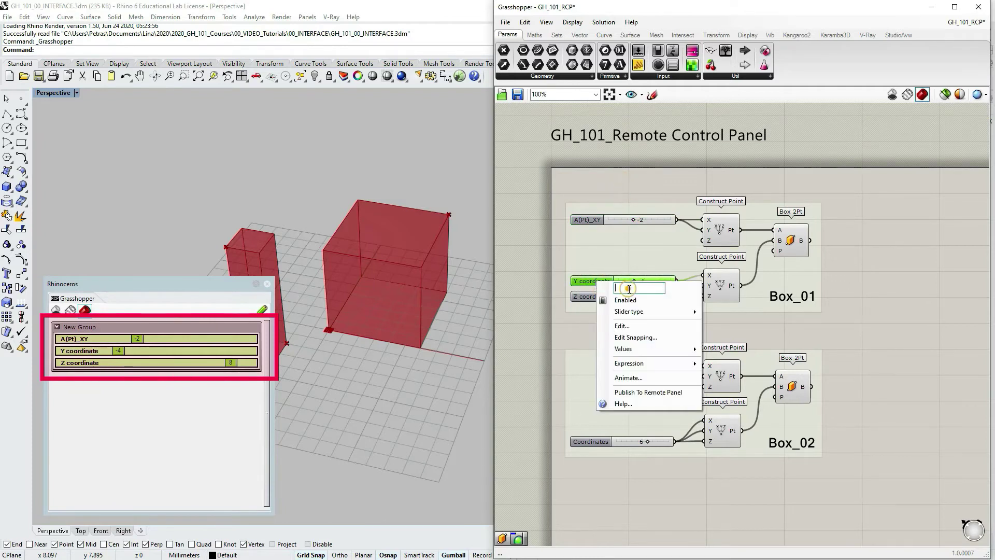
key(BackSpace)
text(B)
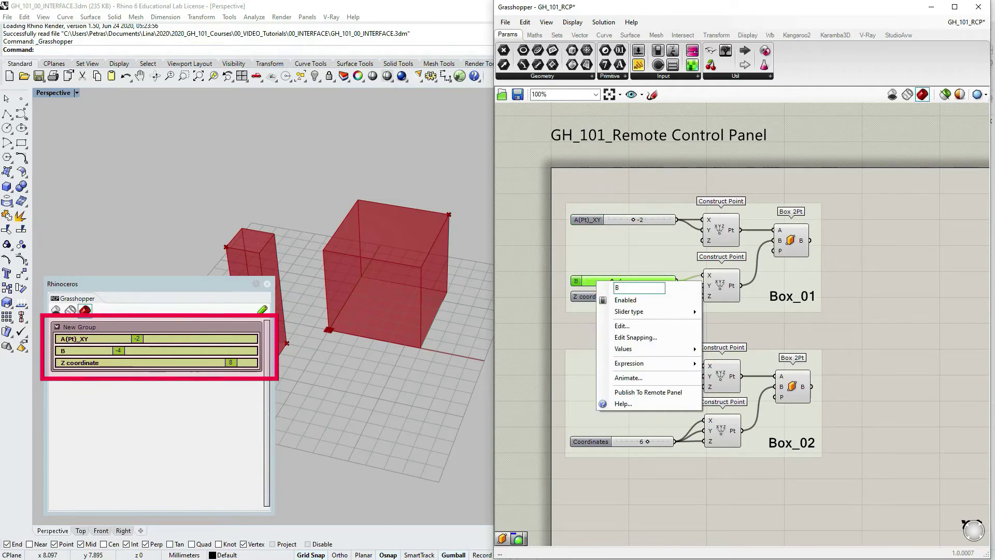
text((Pt)_XY)
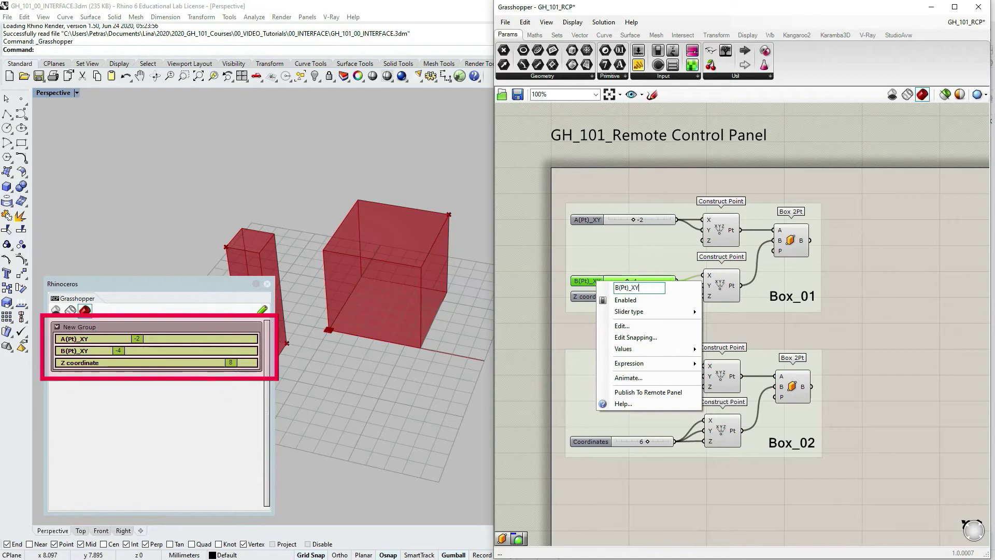
click(578, 334)
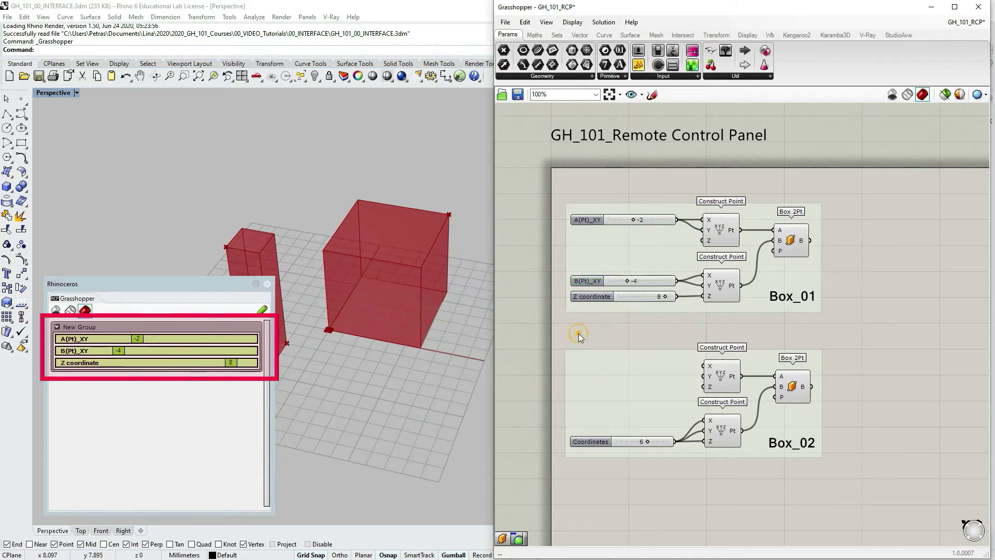
right_click(595, 300)
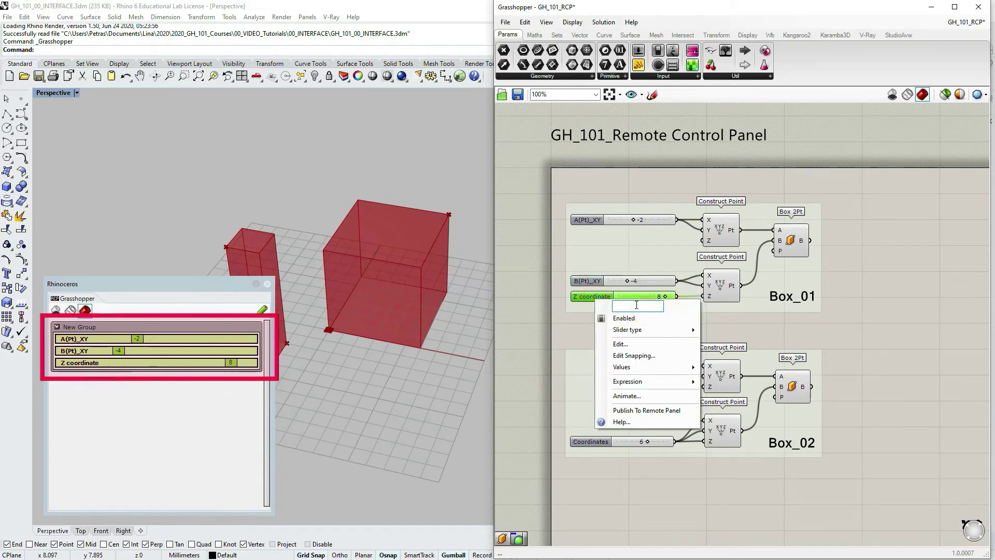
text(B()
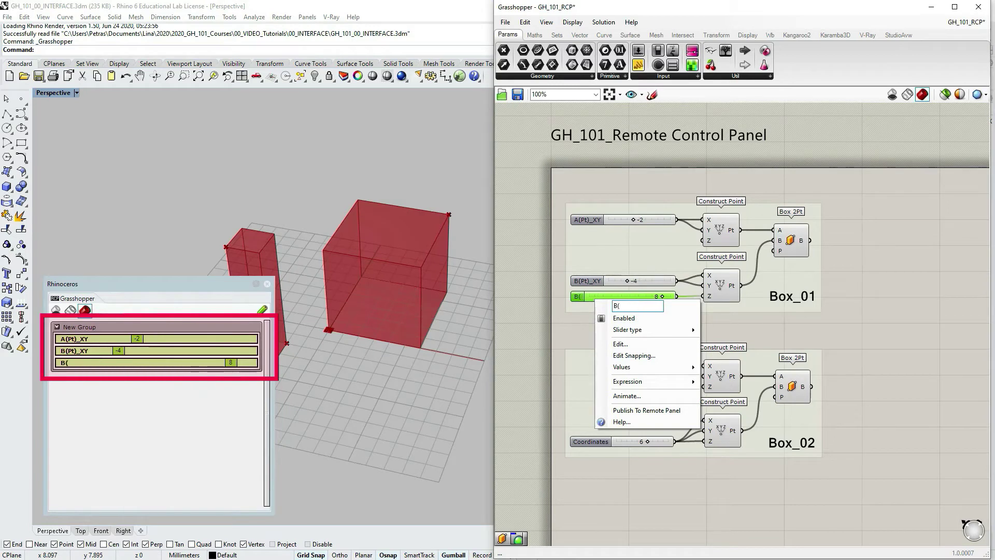
text(Pt)_Z)
click(561, 346)
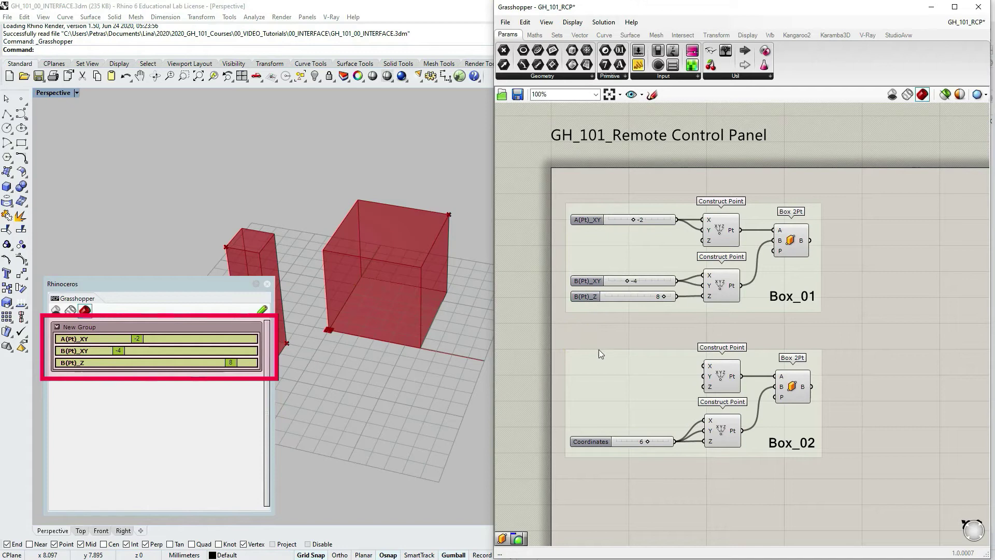
Select the three Box_01 sliders and nudge the floating Remote Control Panel up and right
drag(560, 183, 608, 334)
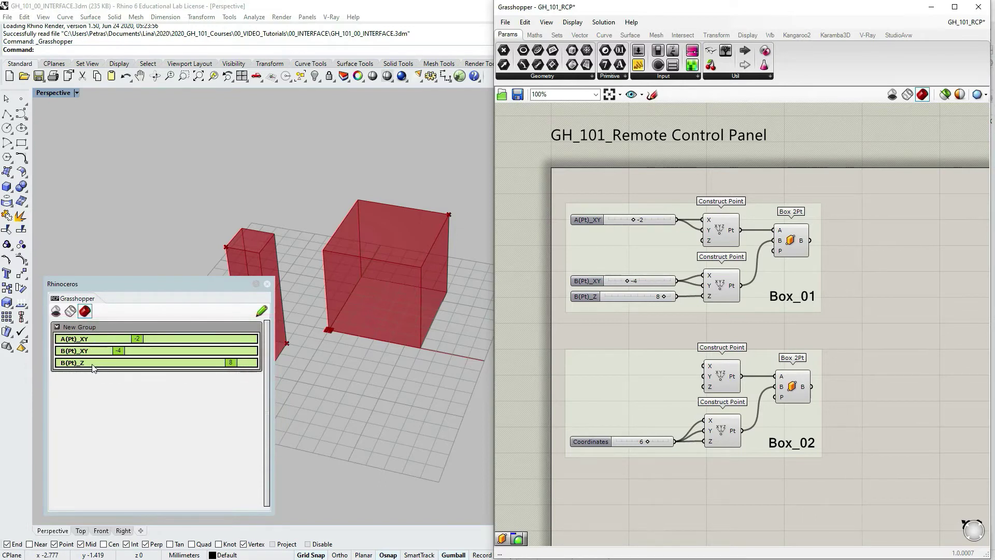
click(217, 433)
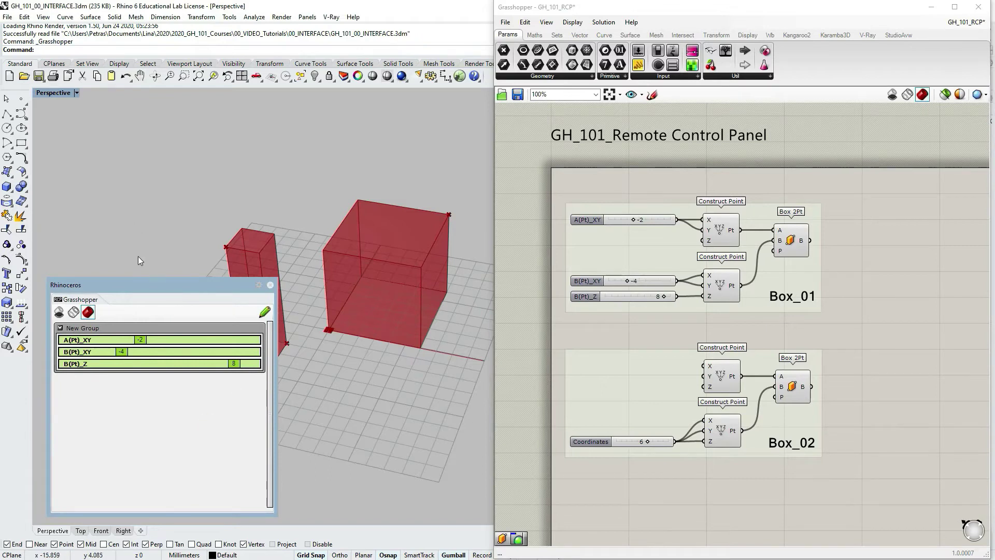
mouse_move(141, 287)
mouse_down()
mouse_move(149, 280)
mouse_move(141, 285)
mouse_up()
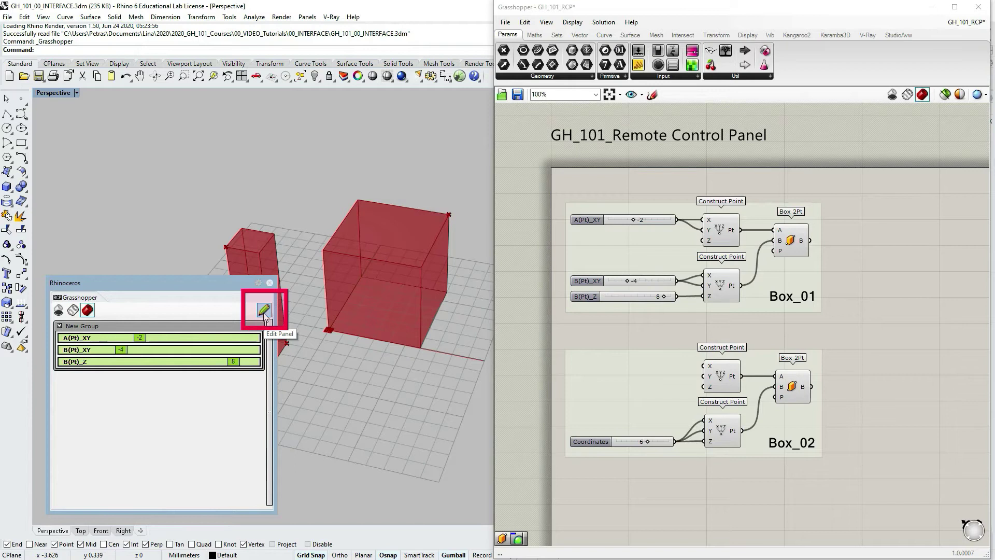
Switch the Remote Control Panel into Edit Mode with its pencil button
click(264, 311)
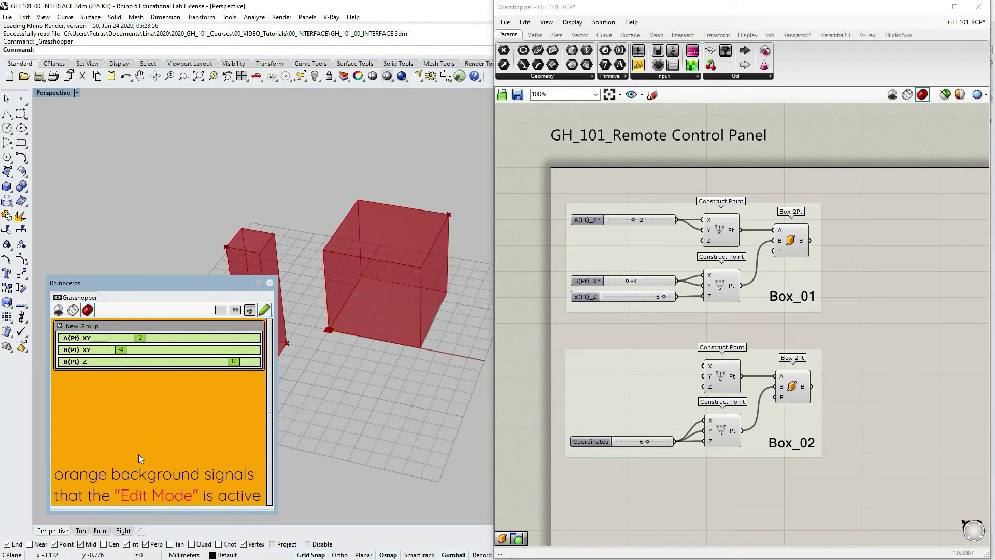
Rename the panel's New Group to Box_01 and colour it magenta (R 202, G 90, B 160)
click(264, 311)
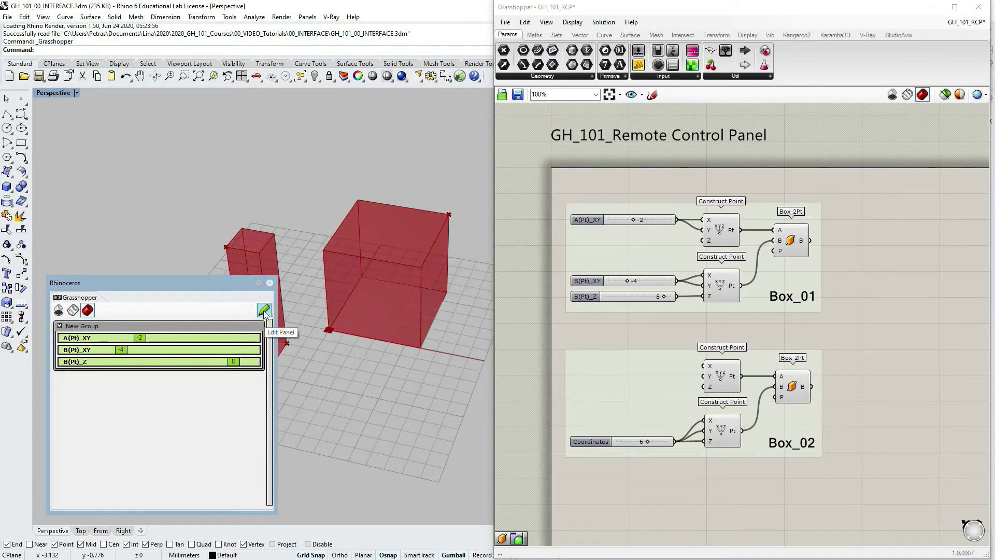
click(264, 311)
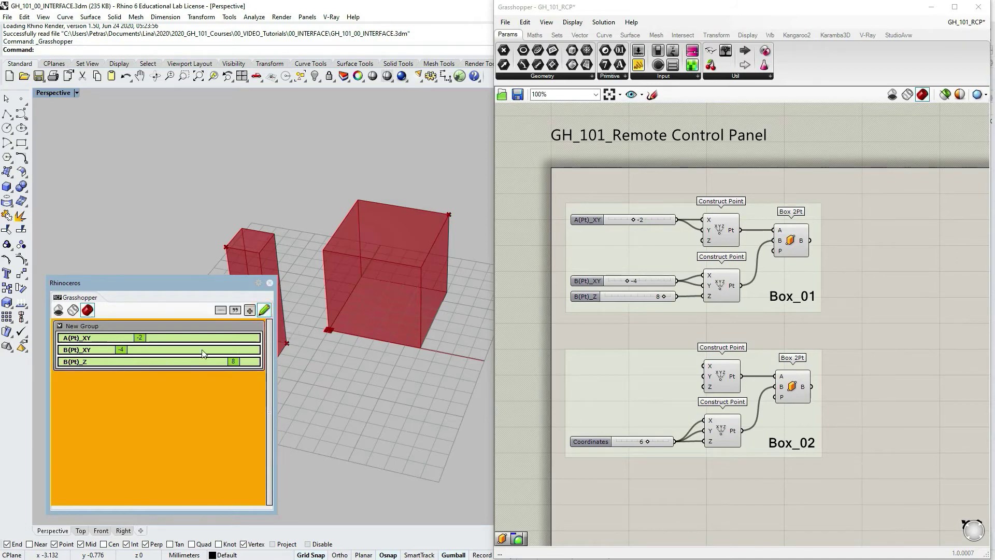
click(73, 332)
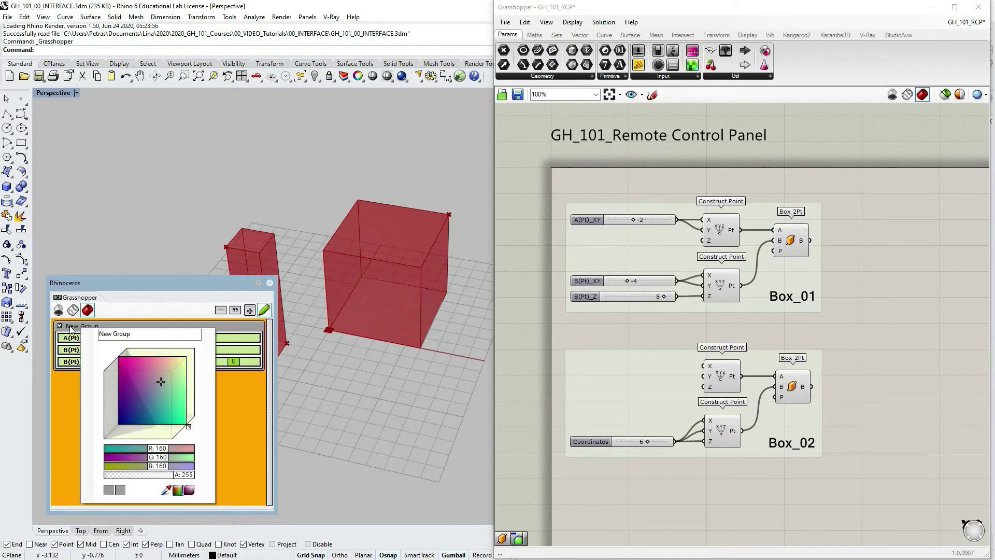
triple_click(137, 334)
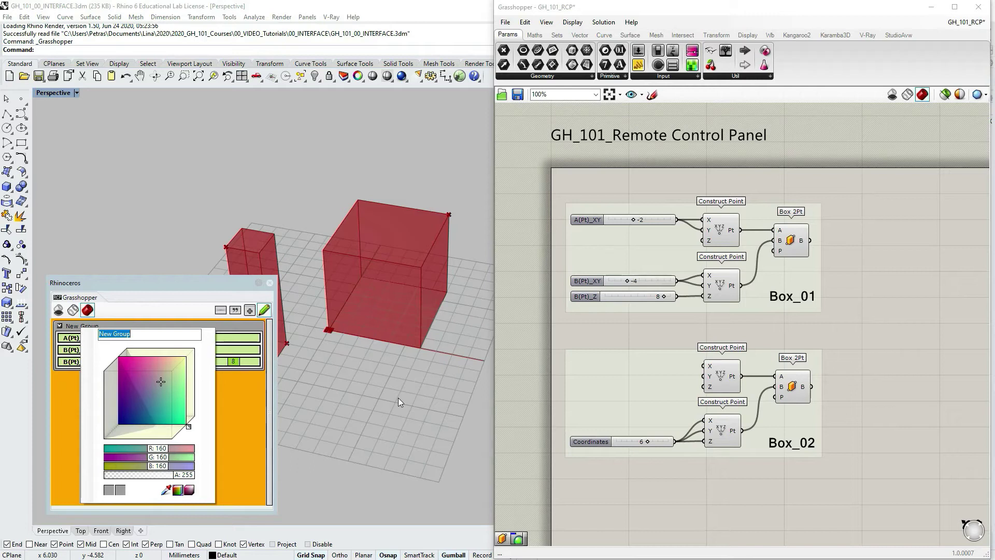
text(Box_01)
drag(158, 380, 141, 369)
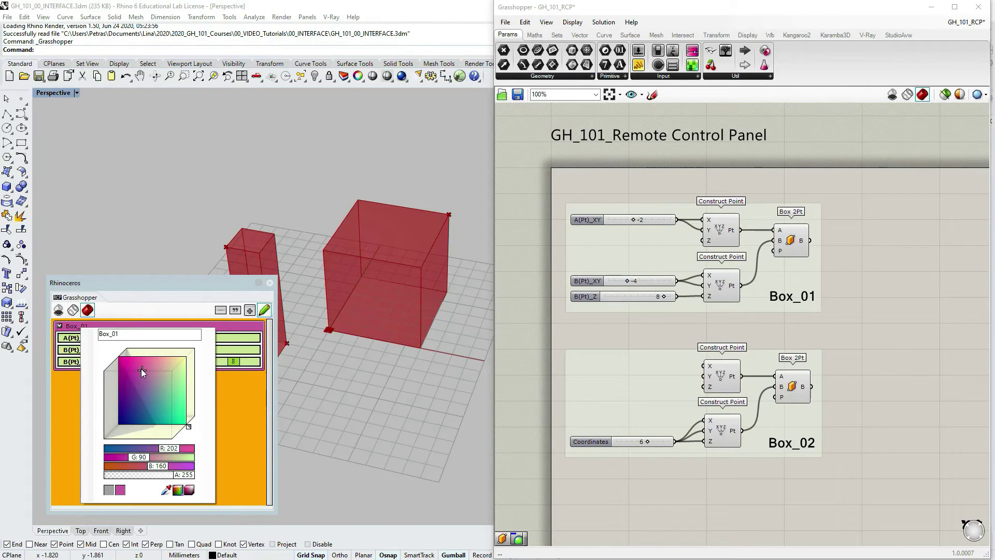
click(160, 256)
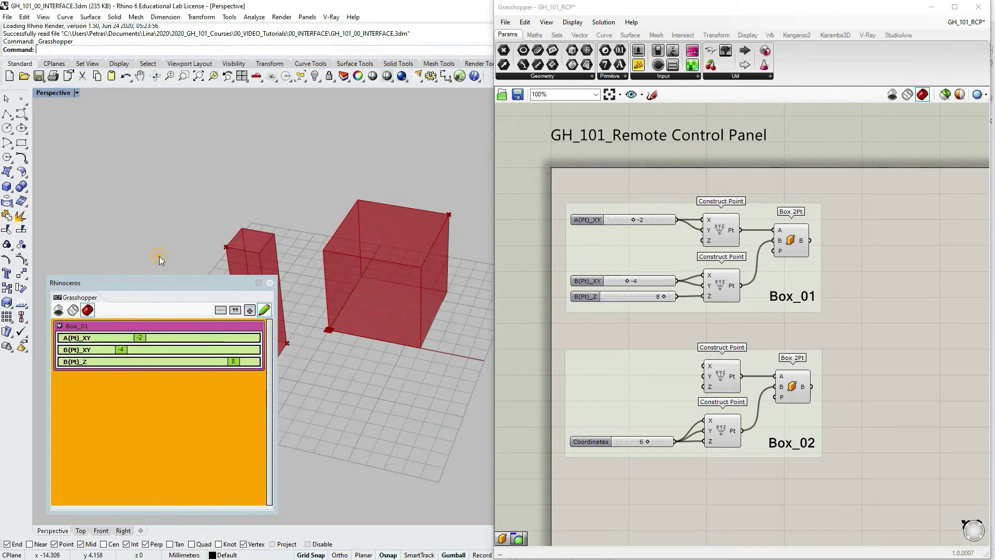
click(60, 327)
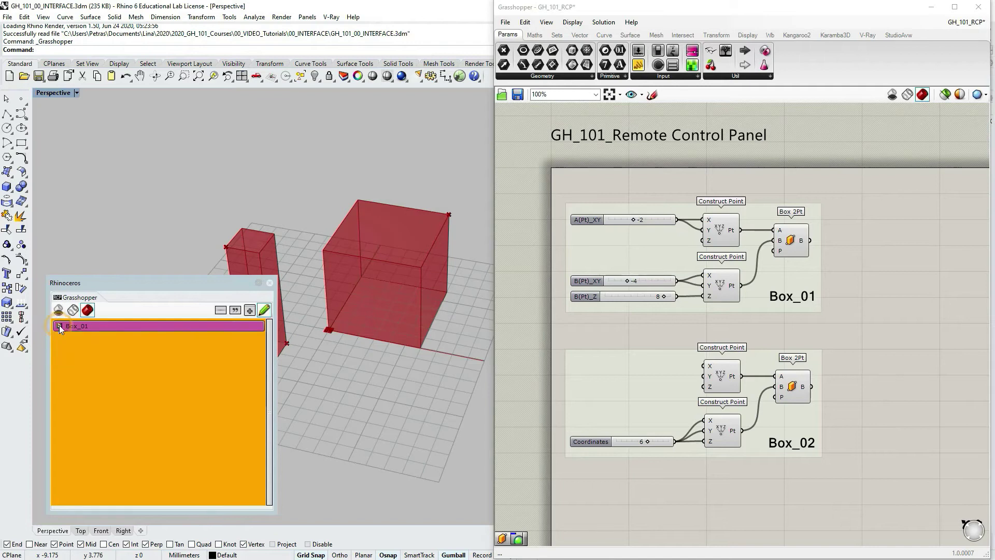
click(59, 326)
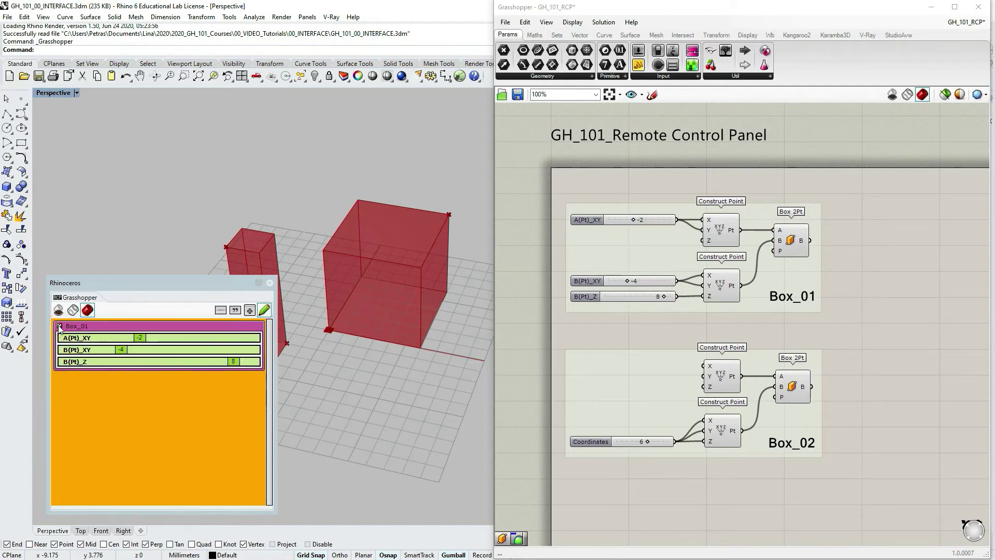
click(59, 326)
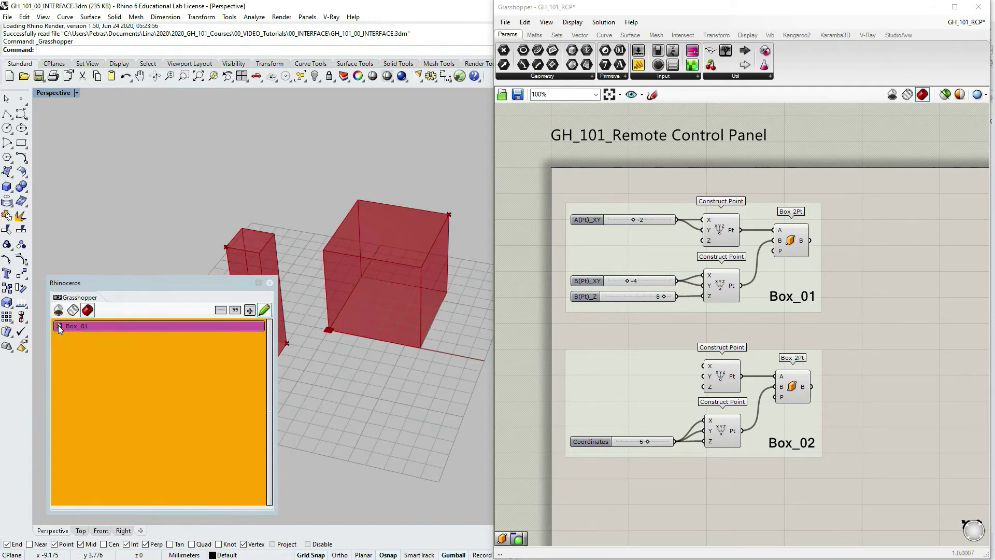
click(59, 326)
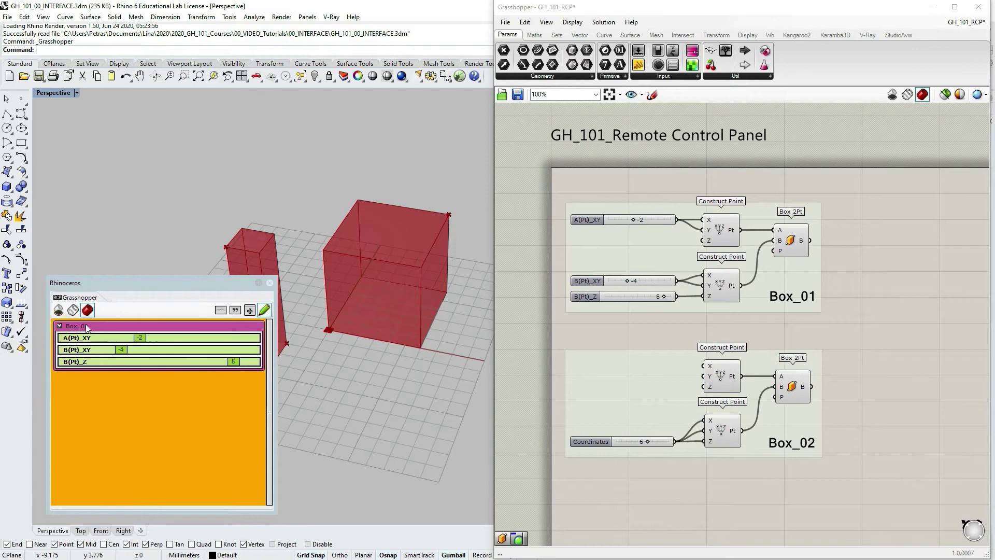
click(60, 326)
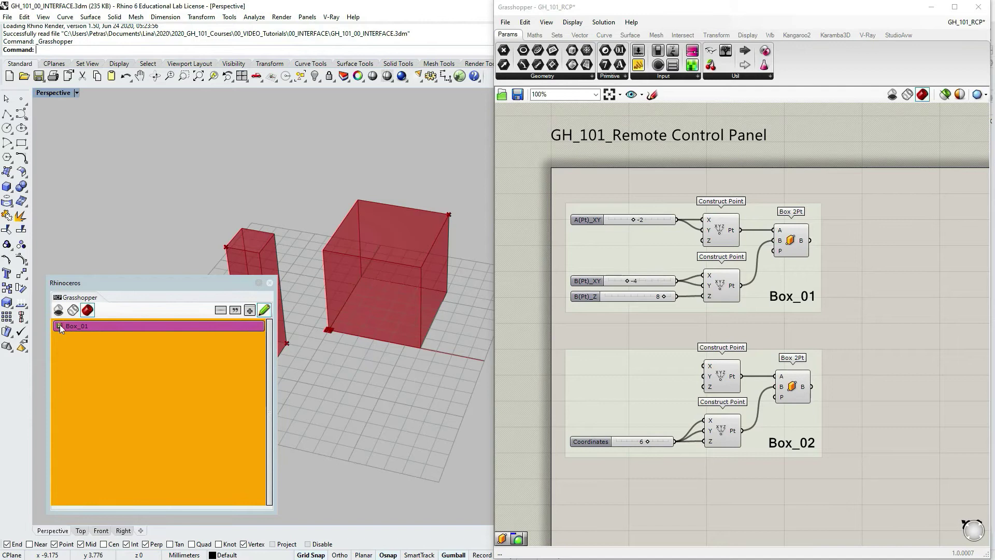
click(59, 325)
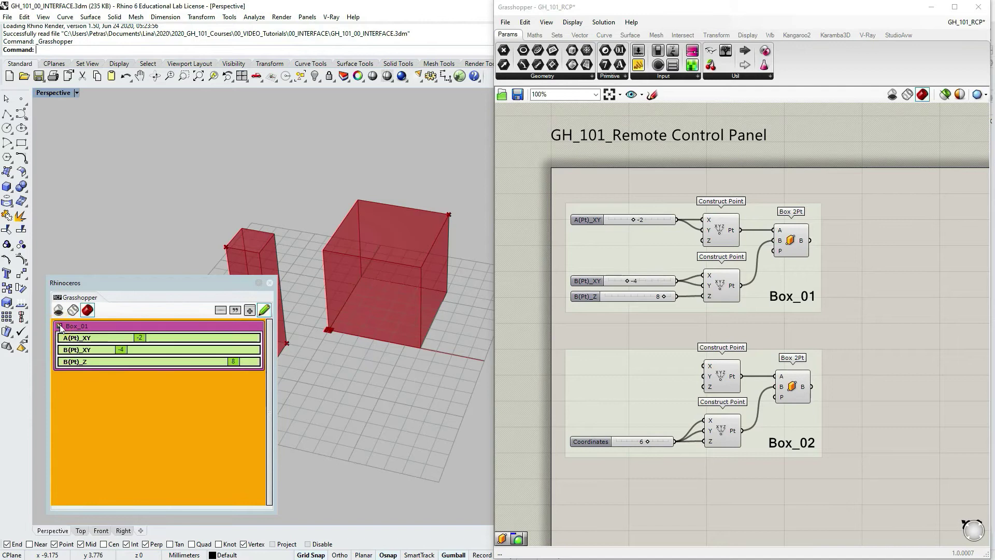
Add a separator and a 'points for the first box' label under the Box_01 group
click(222, 313)
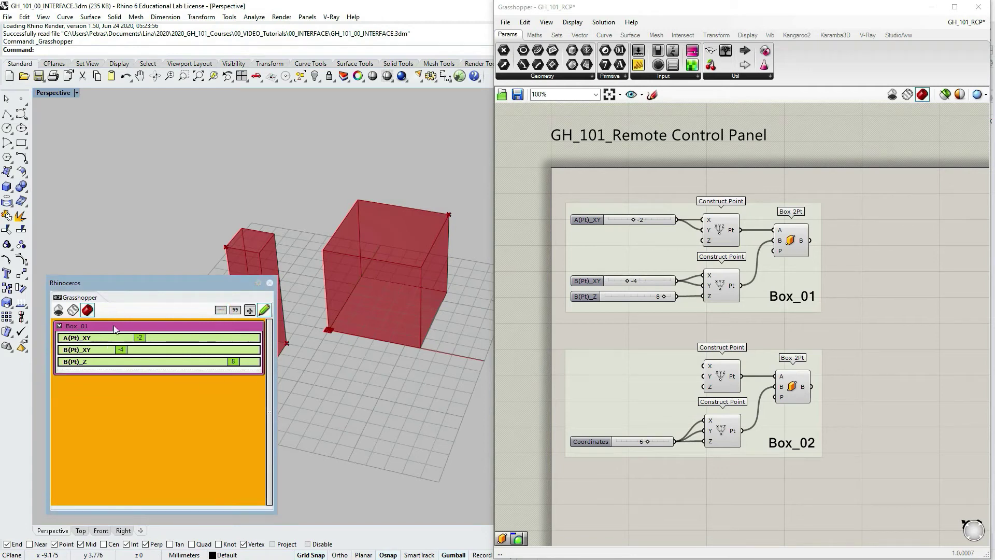
click(234, 312)
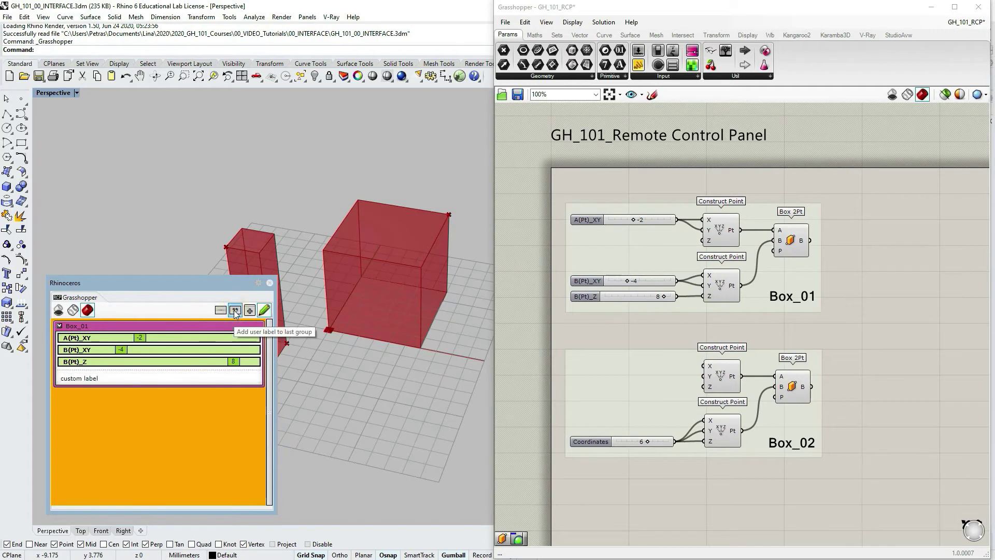
right_click(85, 381)
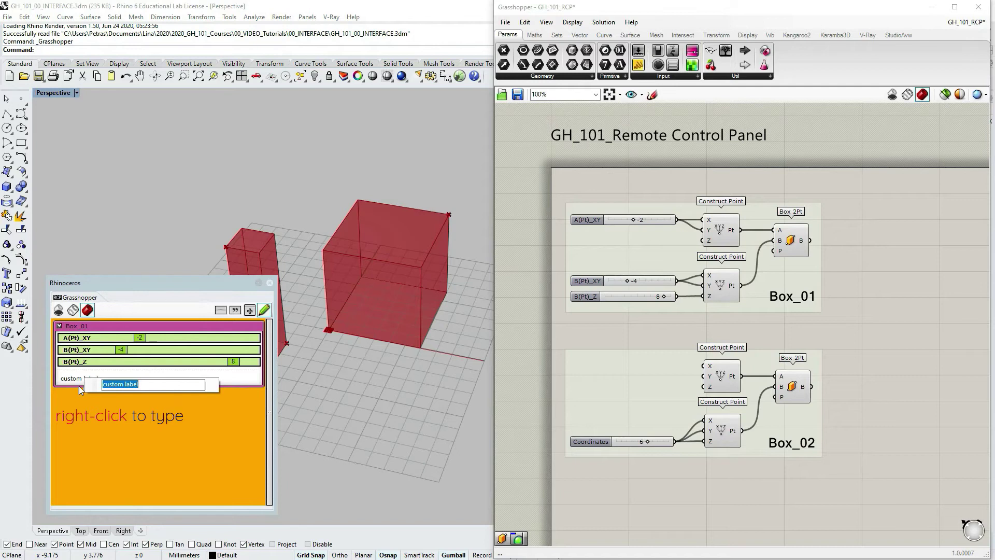
text(points for the first box)
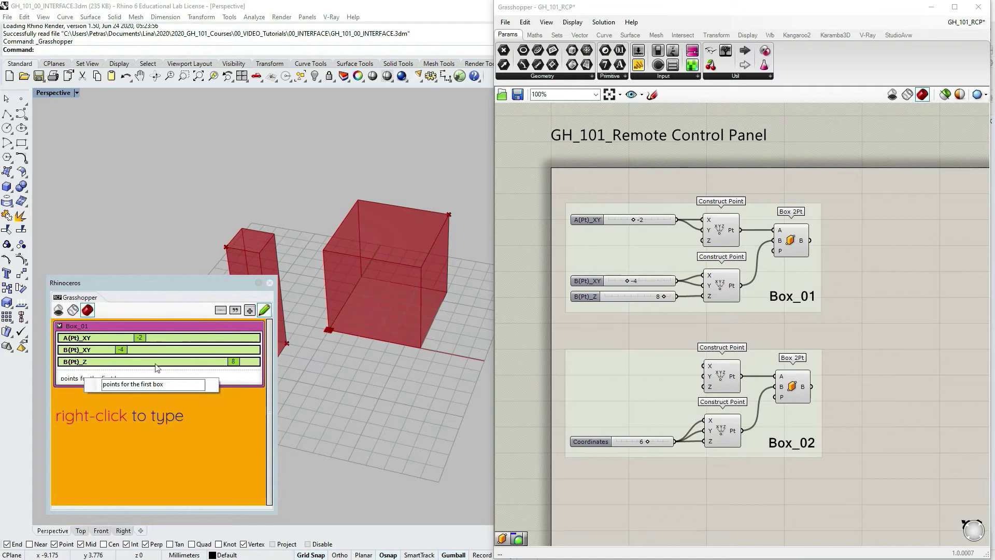
click(148, 220)
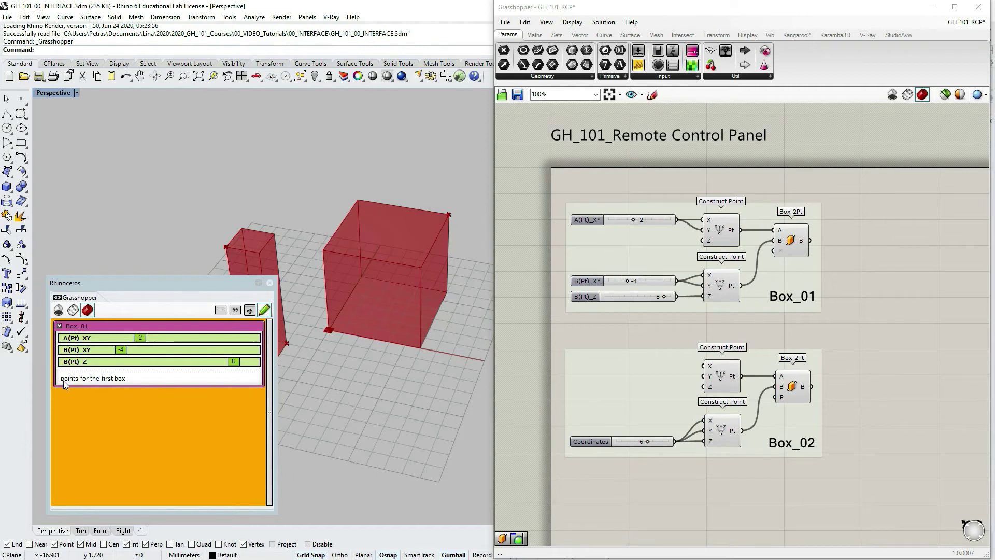
Review the label text, leave it unchanged, and collapse the Box_01 group
right_click(119, 381)
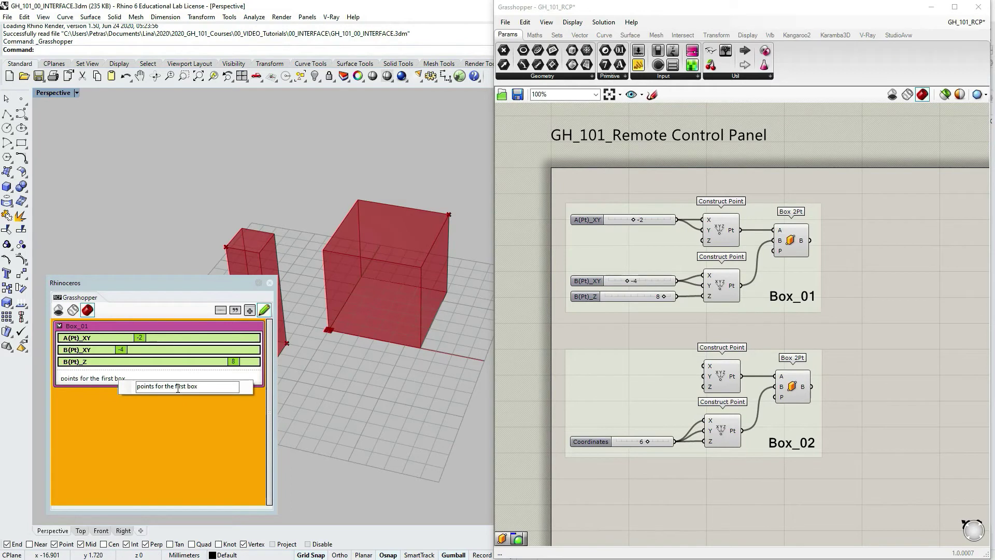
drag(177, 388, 123, 388)
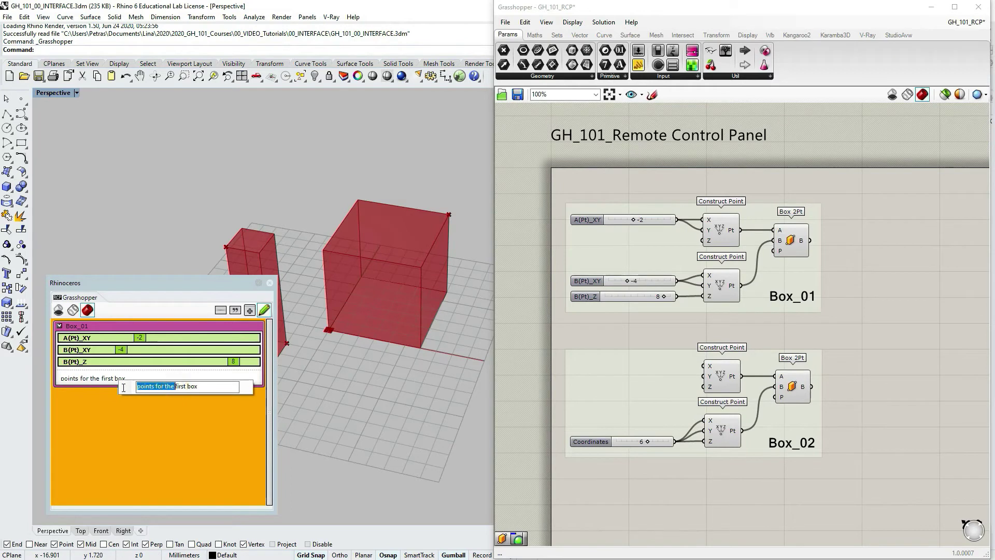
click(209, 386)
click(230, 415)
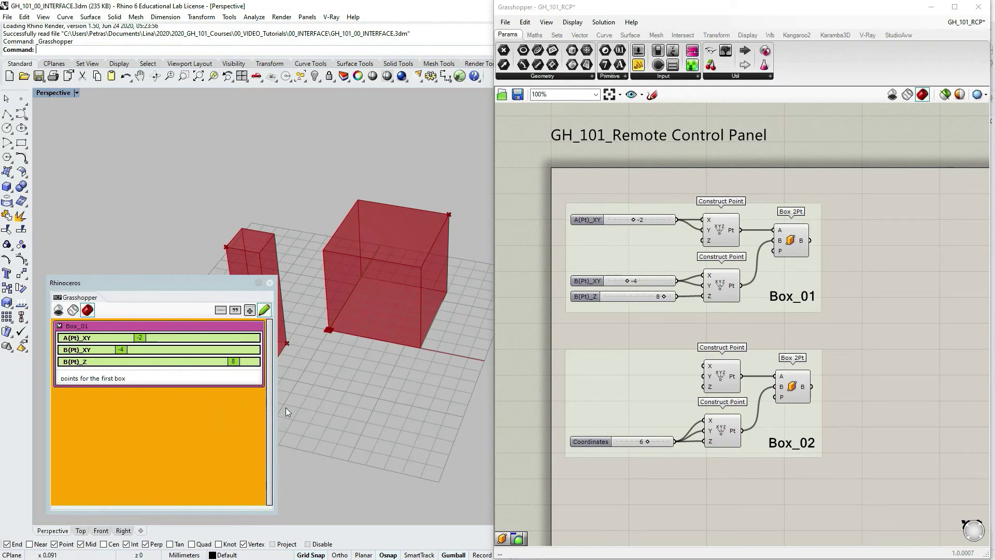
click(59, 325)
click(57, 324)
click(57, 325)
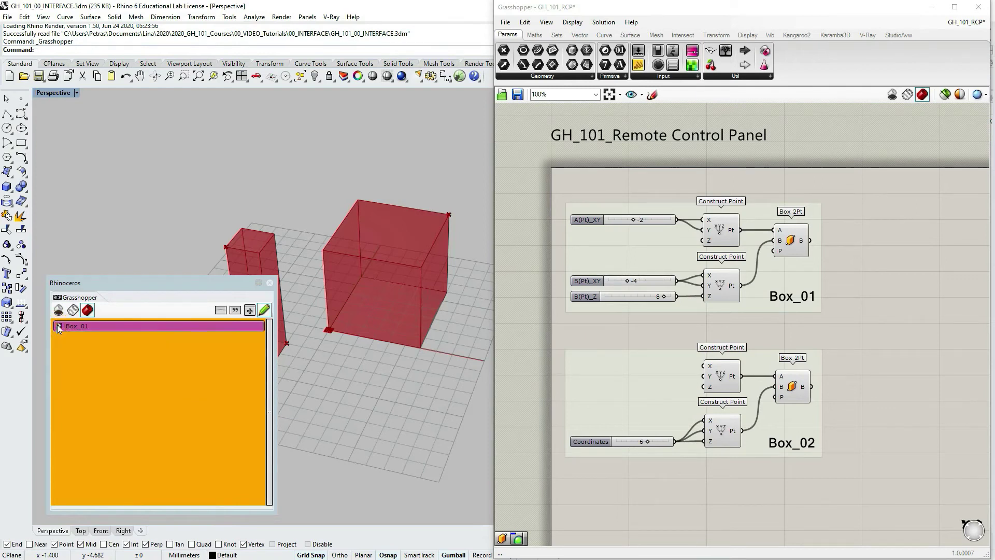
Leave panel edit mode and rename the Box_02 Coordinates slider to B(Pt)_XYZ
click(265, 310)
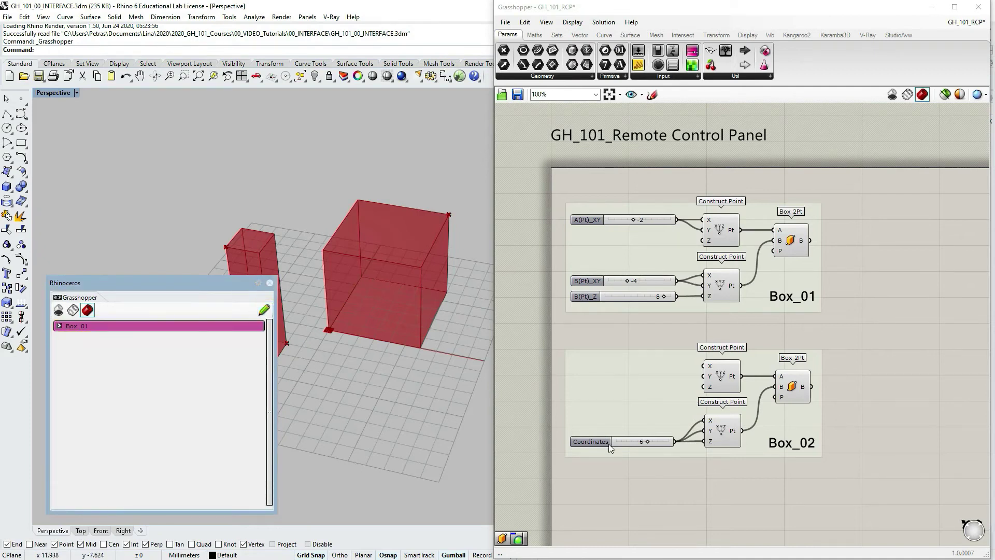
scroll(875, 395, down, 2)
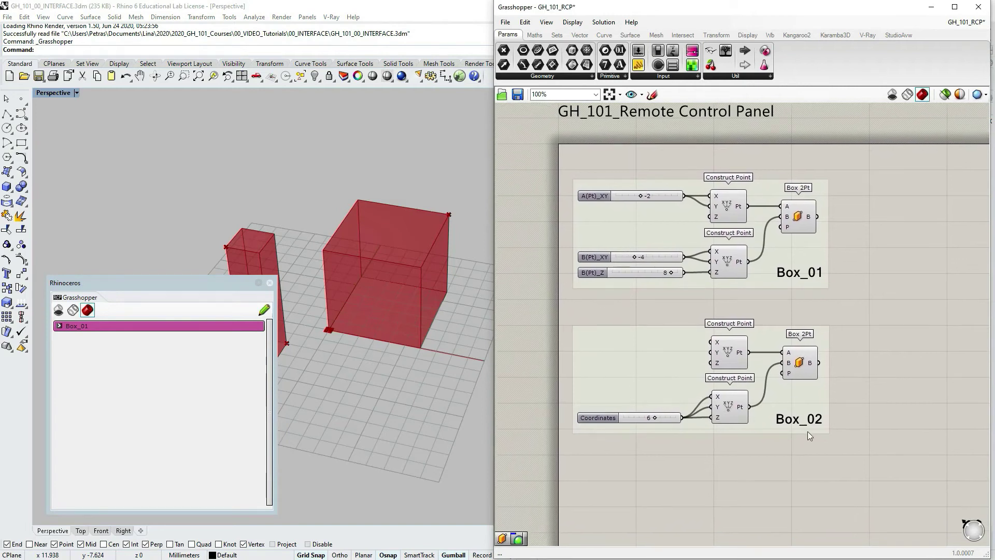
click(604, 418)
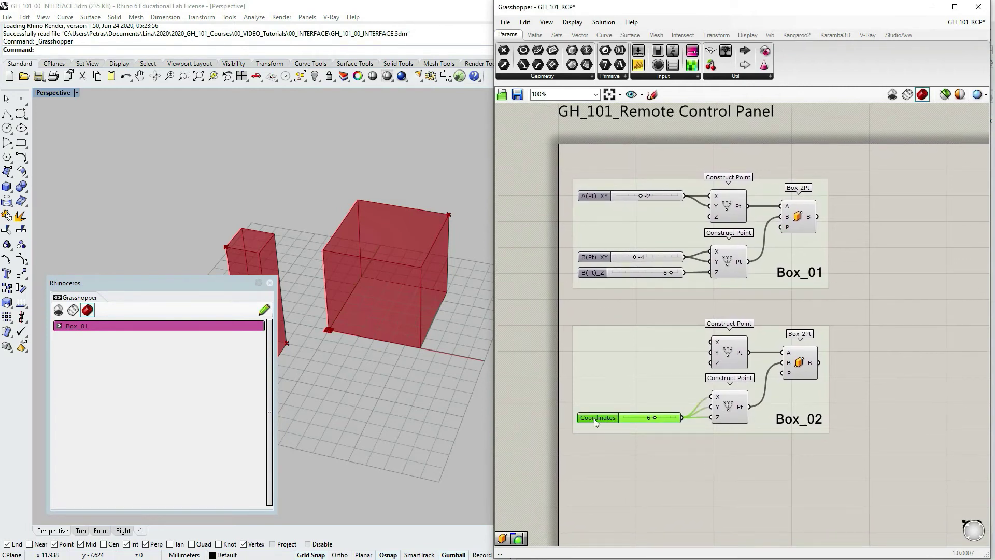
right_click(593, 418)
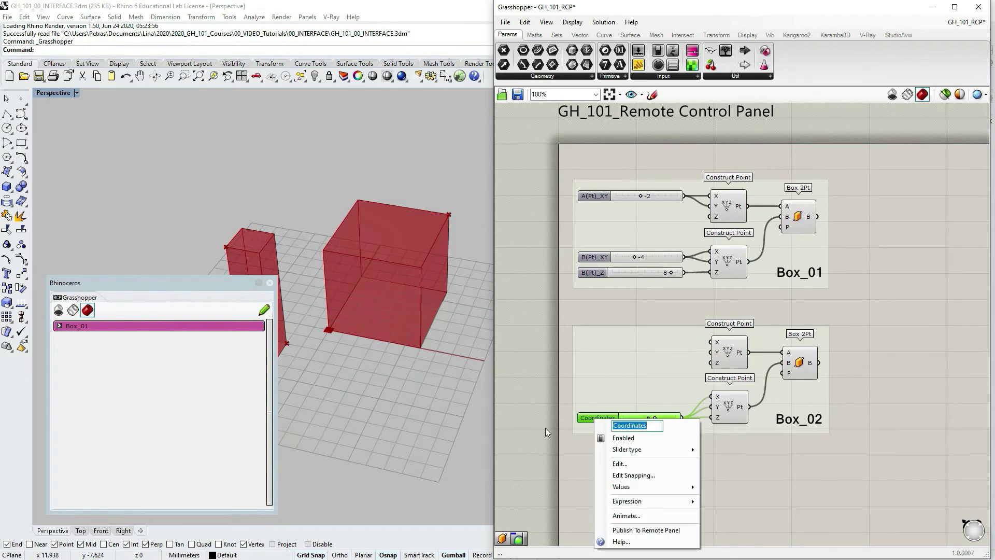
text(B)
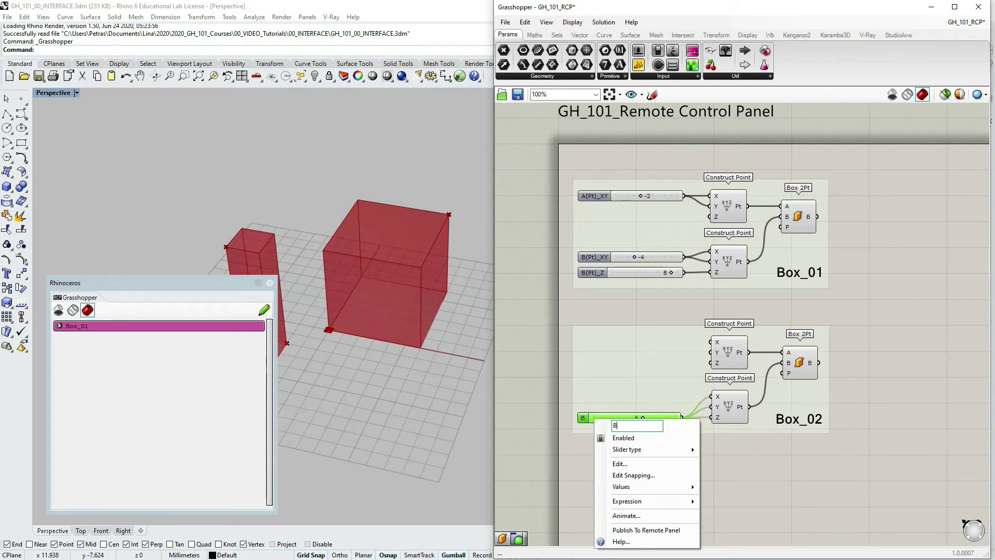
text((Pt)_XYZ)
Publish the B(Pt)_XYZ slider to the Remote Control Panel
click(760, 483)
click(599, 418)
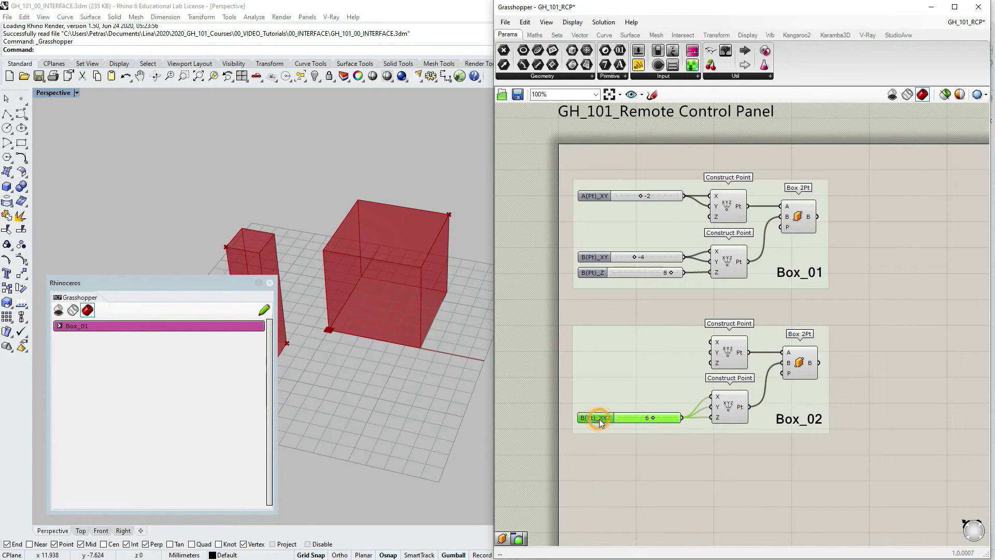
right_click(599, 419)
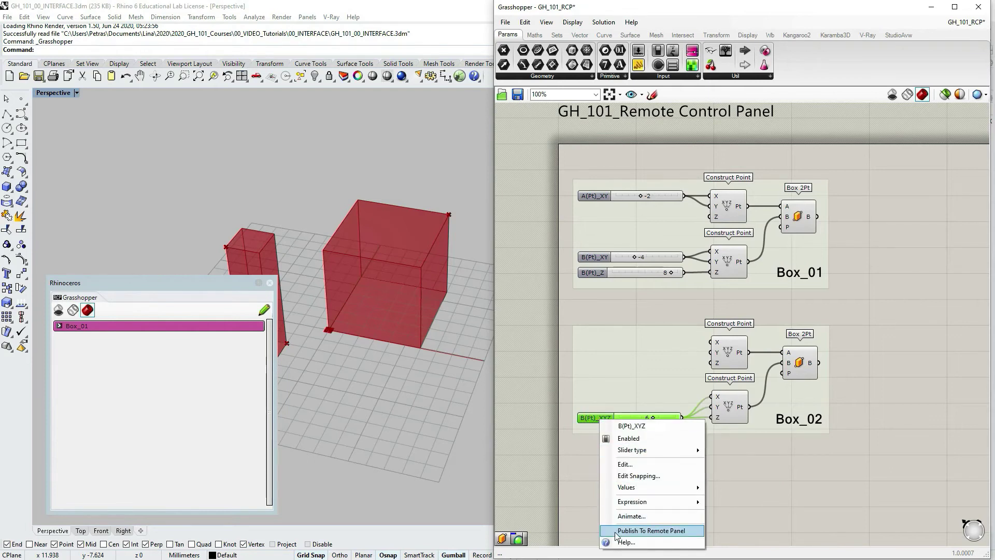
click(632, 530)
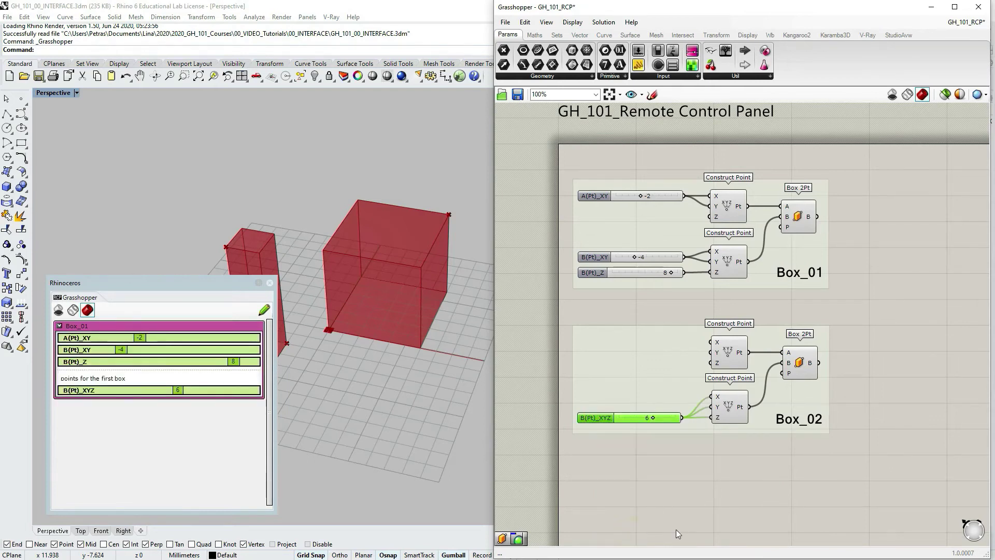
click(625, 482)
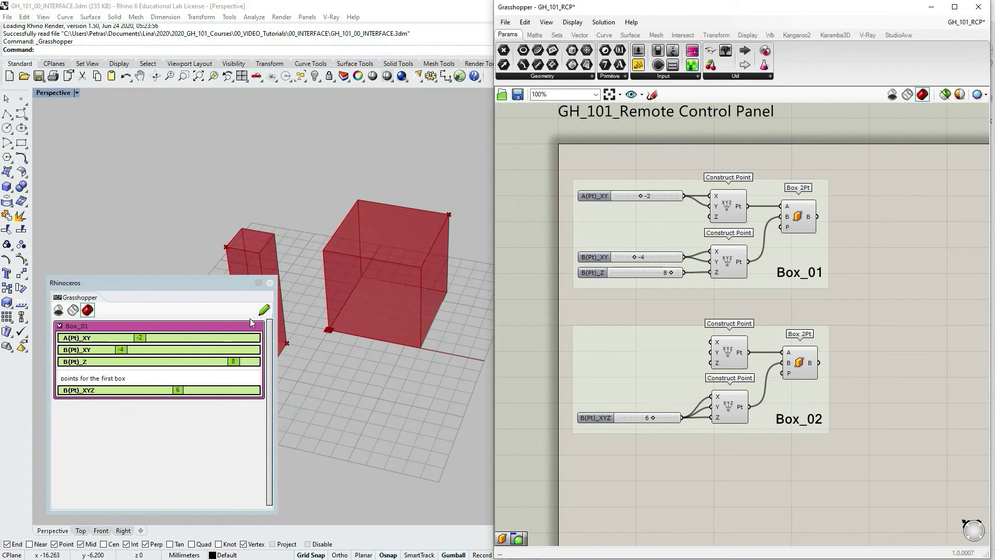
In panel edit mode, add a New Group and drag B(Pt)_XYZ into it
click(266, 310)
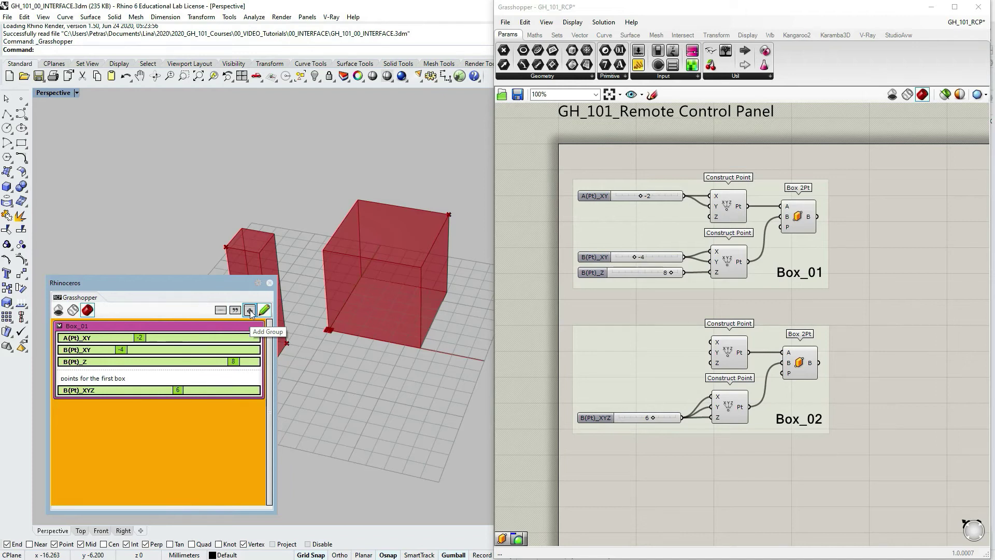
click(250, 310)
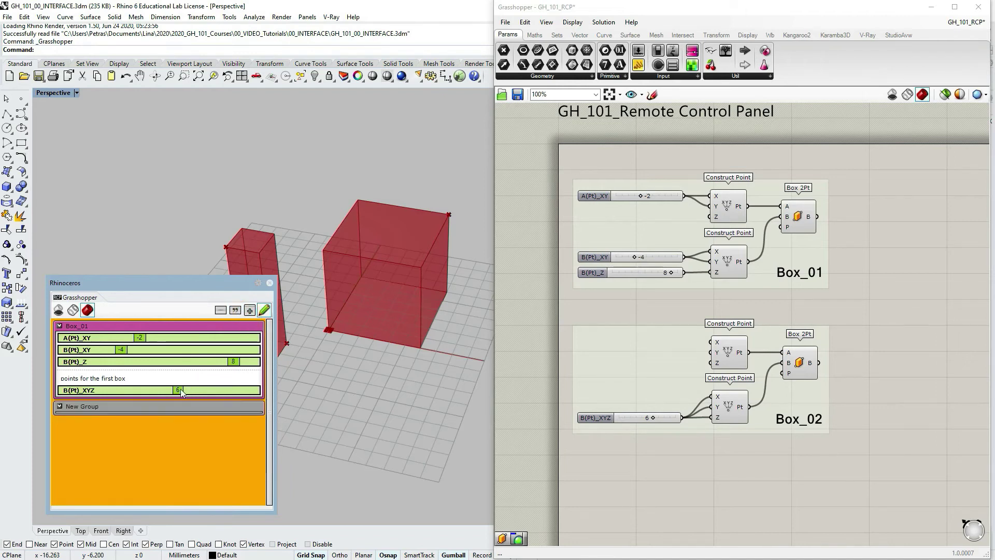
drag(157, 388, 154, 420)
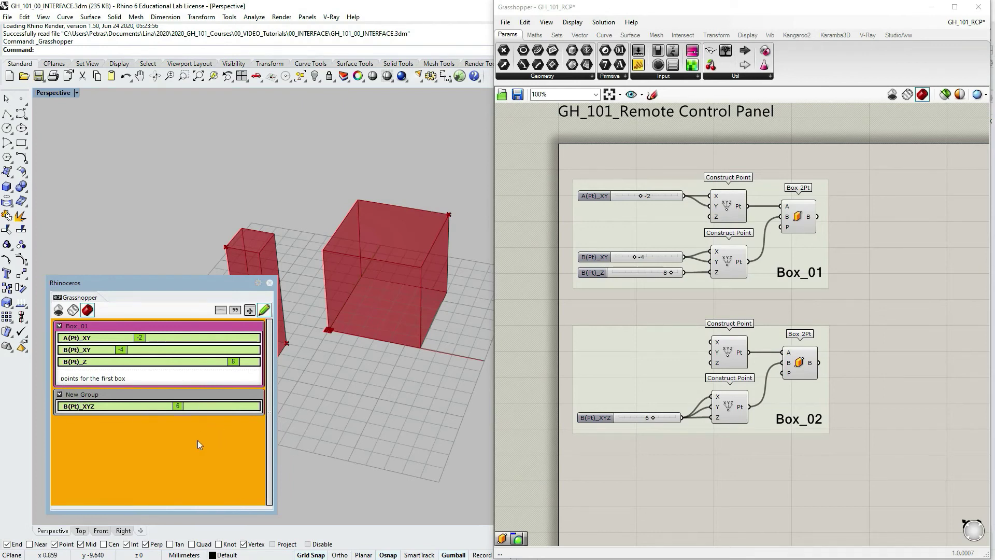
Name the new group Box_02 and colour it green
right_click(88, 397)
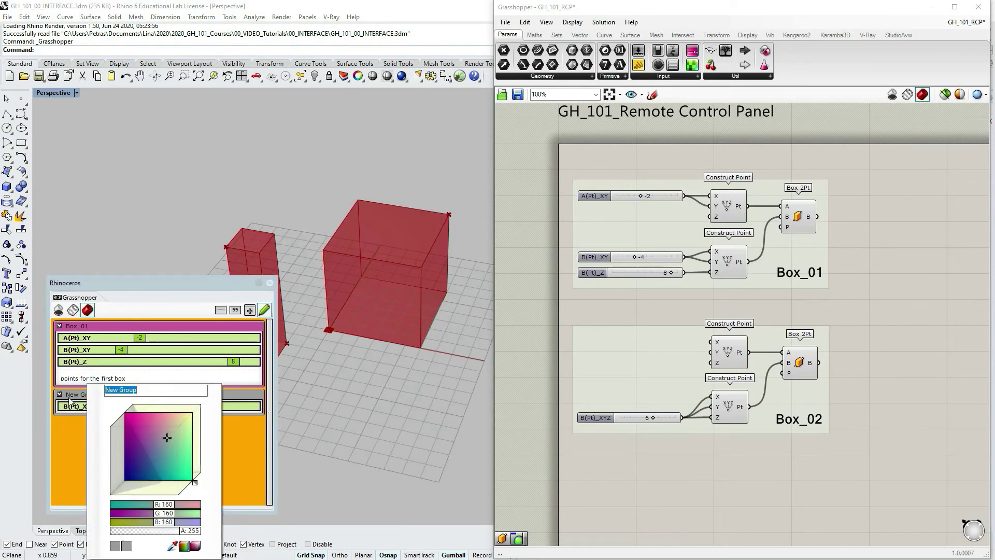
text(Box_02)
mouse_move(167, 439)
mouse_down()
mouse_move(123, 449)
mouse_move(149, 481)
mouse_move(178, 479)
mouse_move(182, 446)
mouse_up()
click(281, 415)
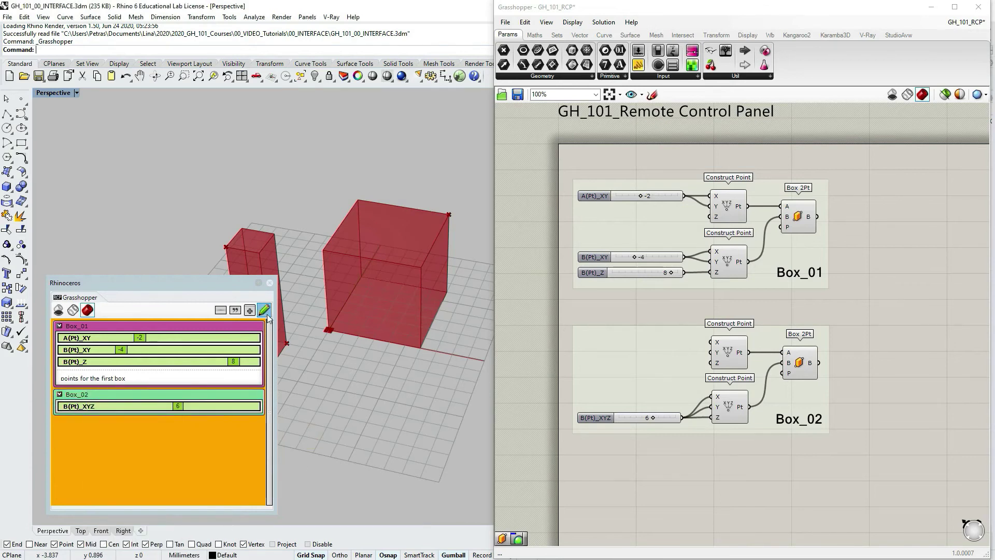
Leave edit mode and collapse both the Box_02 and Box_01 groups
click(266, 313)
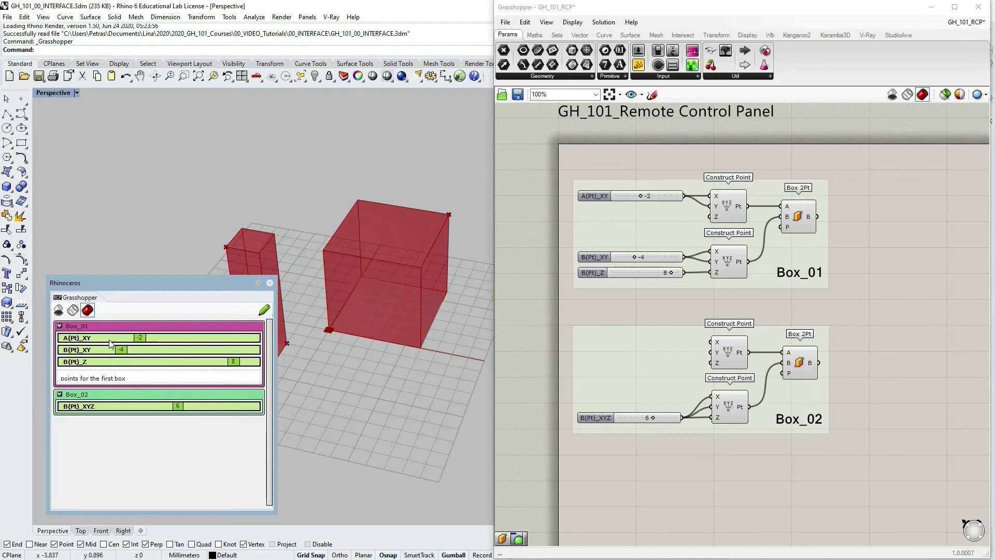
click(61, 394)
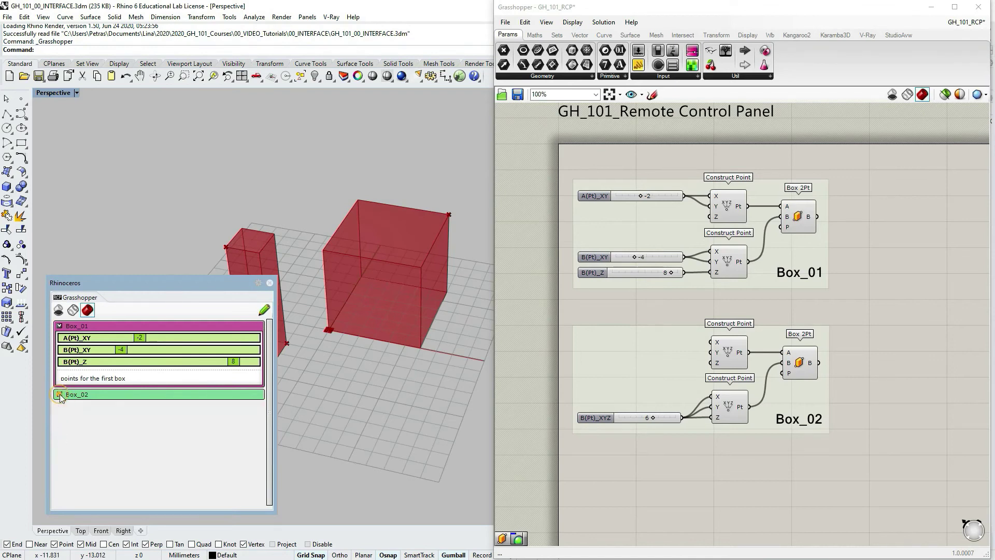
click(60, 325)
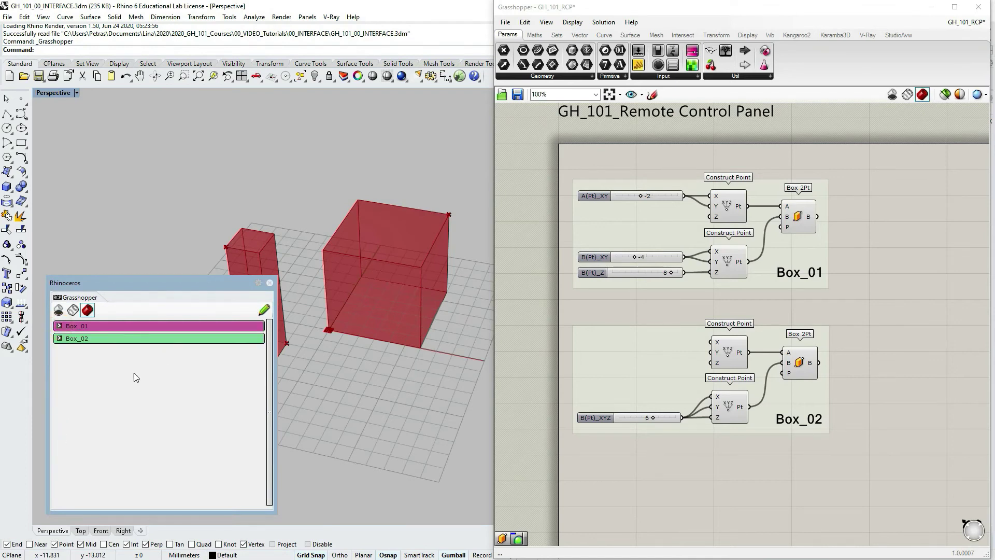
Expand both groups and set B(Pt)_XYZ to 8 and B(Pt)_Z to 9
click(59, 326)
click(60, 394)
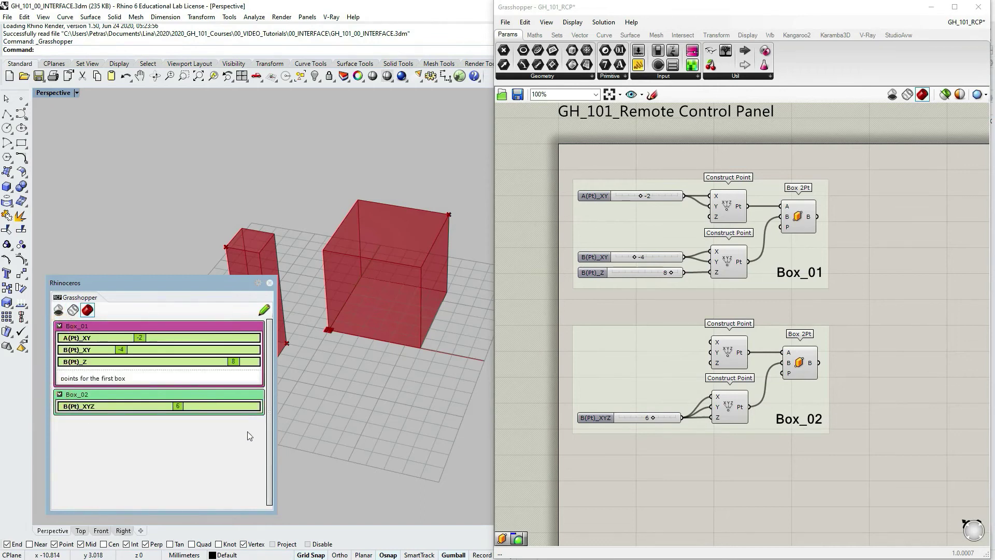
drag(177, 411, 216, 411)
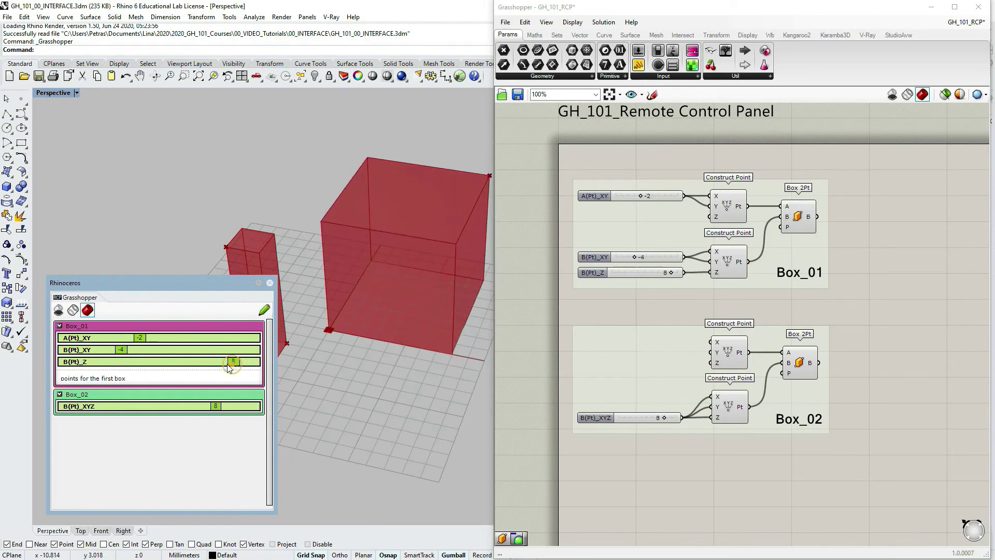
mouse_move(233, 361)
mouse_down()
mouse_move(206, 362)
mouse_move(244, 364)
mouse_up()
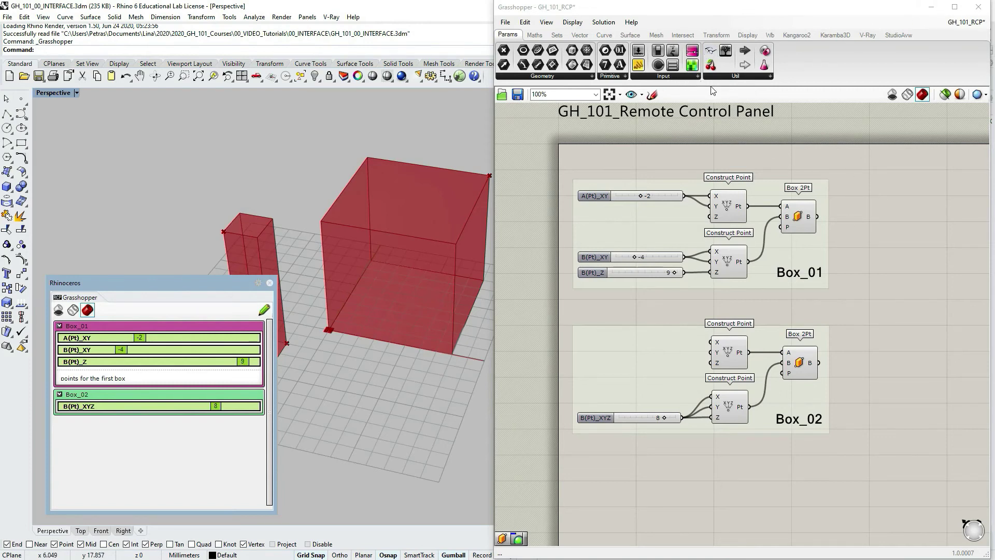
click(746, 35)
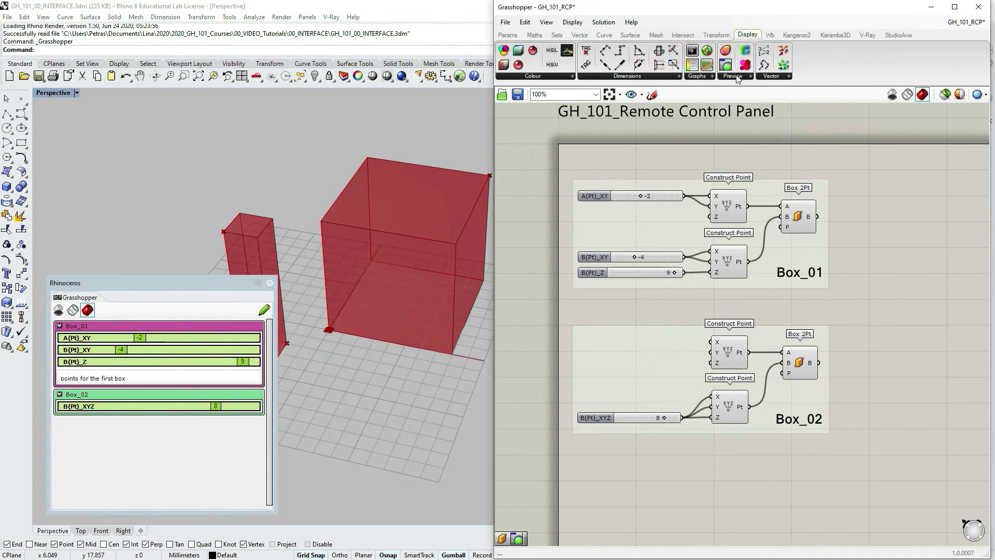
Add a Custom Preview fed by the Box_01 box, with a Colour Swatch wired to its material
drag(727, 71, 904, 220)
drag(818, 216, 911, 228)
click(507, 35)
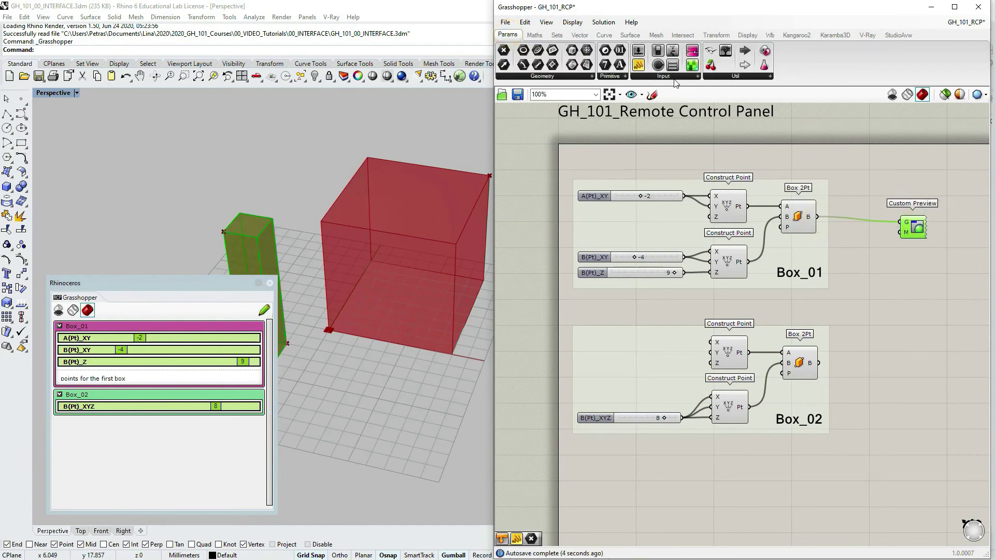
click(663, 76)
click(742, 172)
click(876, 280)
drag(916, 232, 932, 227)
drag(908, 281, 918, 227)
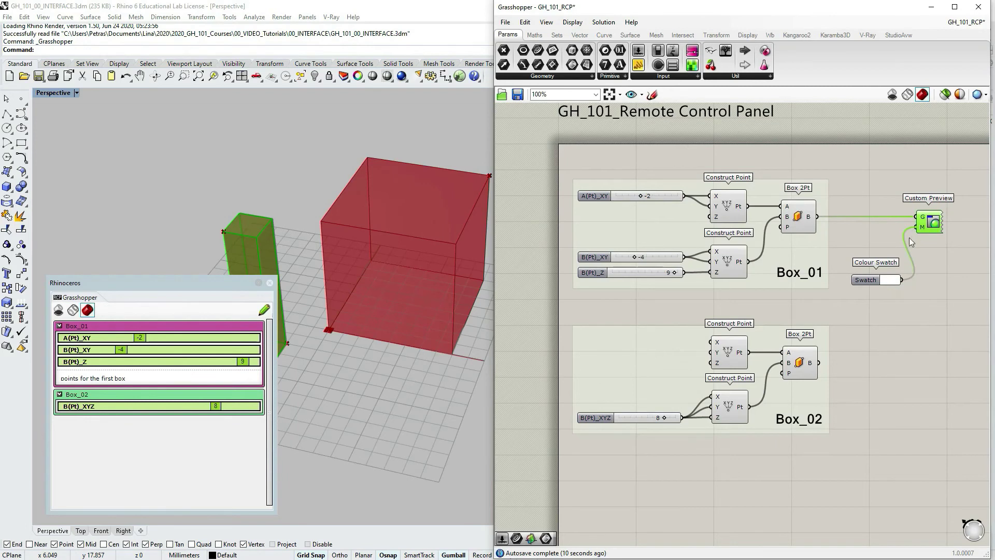
Set the swatch to Box_01's magenta (R 202, G 90, B 160)
click(892, 280)
drag(956, 300, 935, 303)
drag(944, 438, 226, 324)
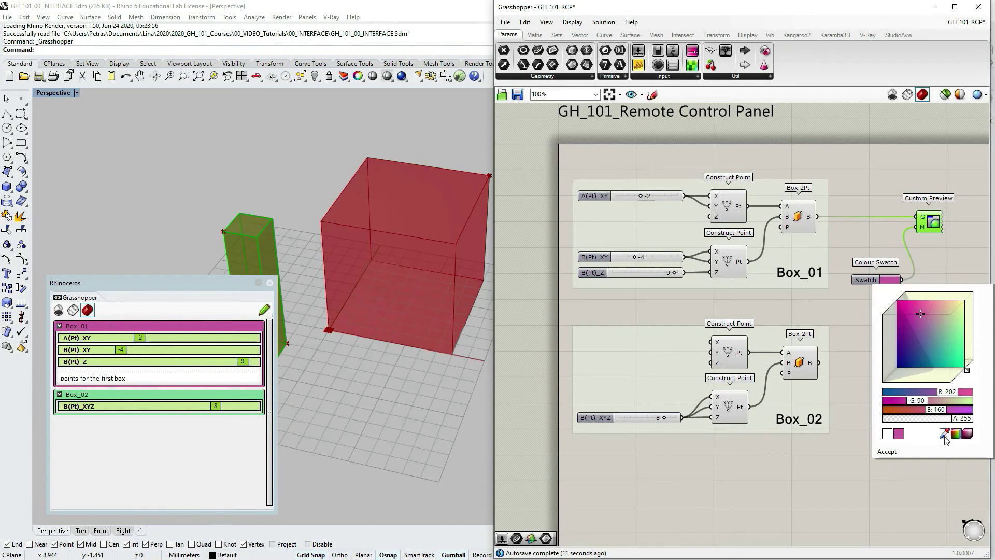
click(841, 481)
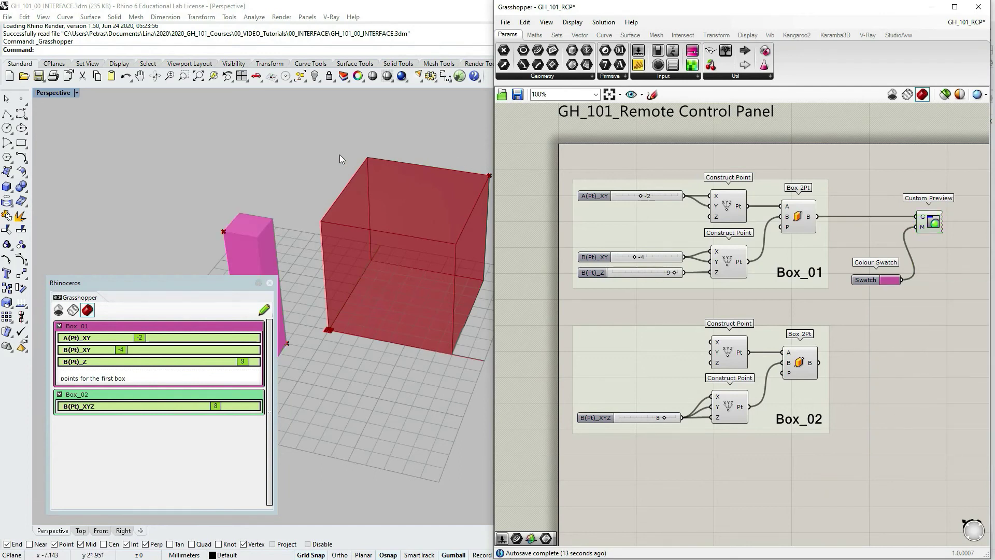
Duplicate the Custom Preview and Colour Swatch for Box_02, wire its box output, and pick pale green
click(283, 166)
drag(967, 337, 886, 211)
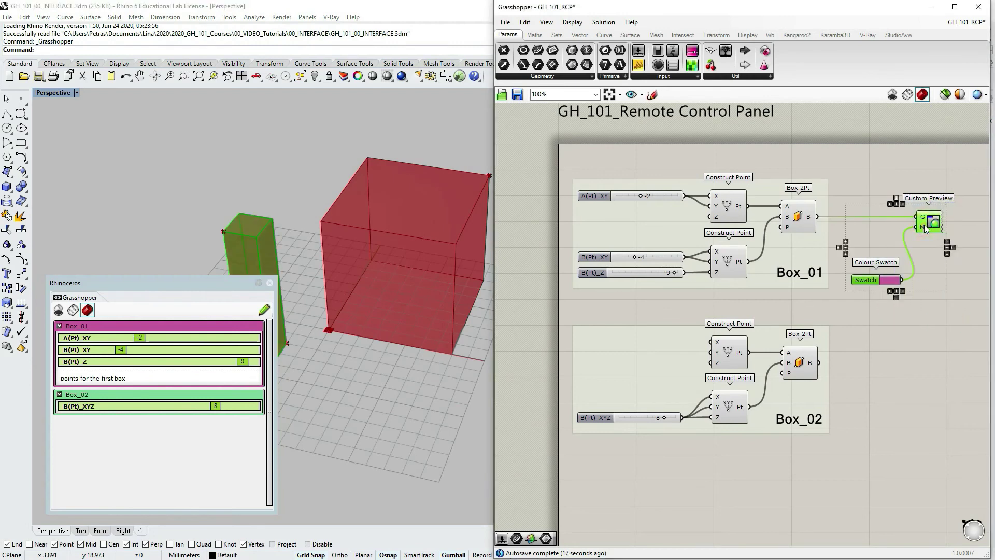
drag(969, 343, 853, 201)
alt+drag(930, 233, 941, 375)
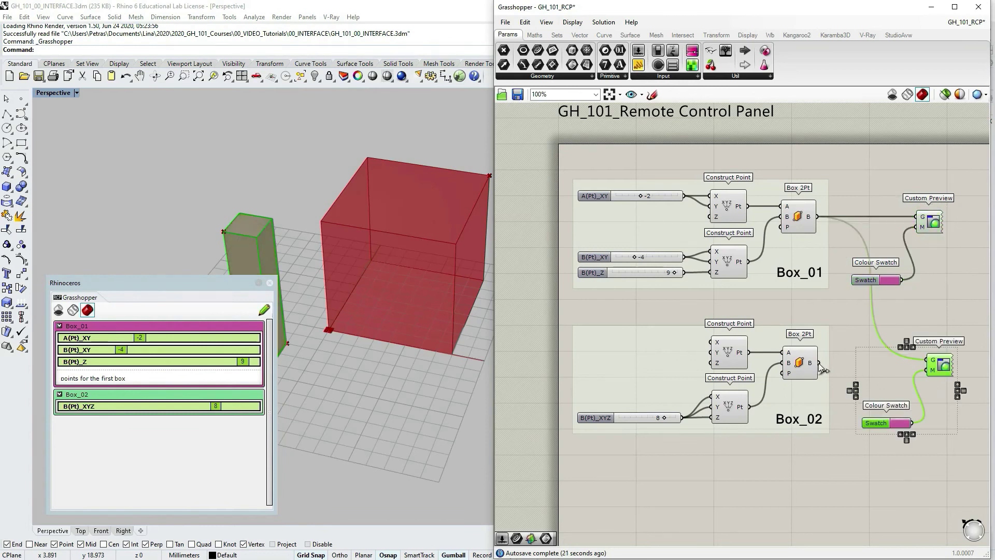
drag(819, 363, 926, 360)
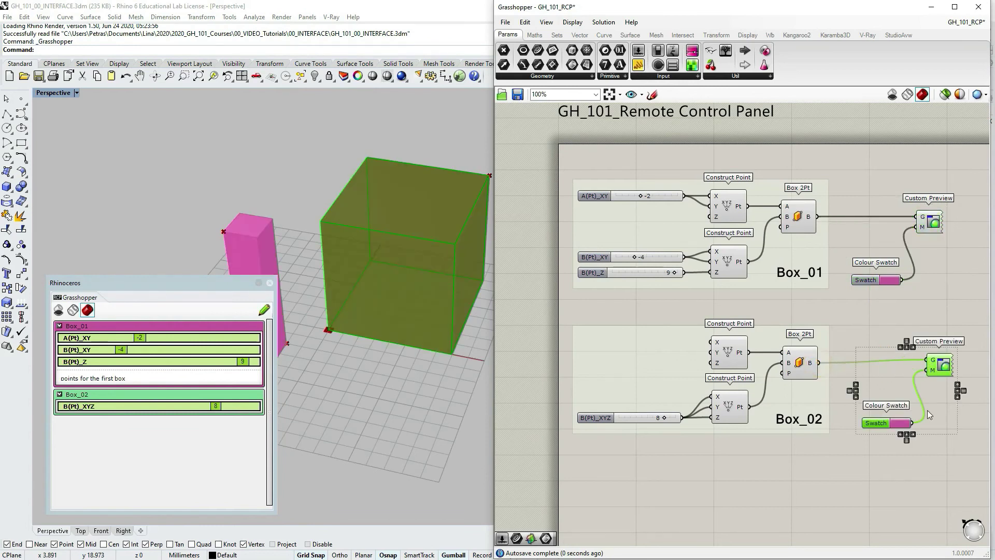
click(904, 425)
drag(943, 535, 261, 391)
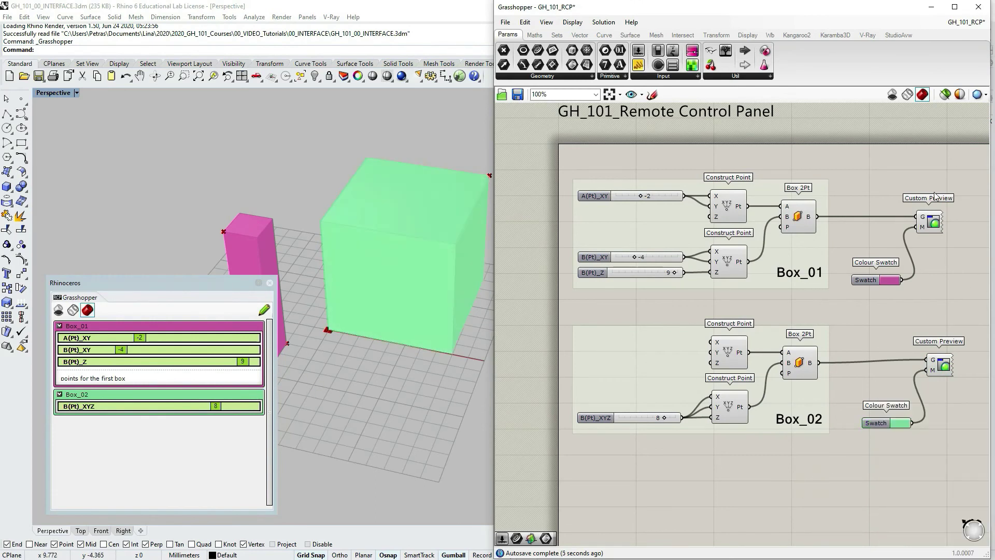
Arrange each box's colour swatch beside its Custom Preview component
drag(879, 286, 917, 266)
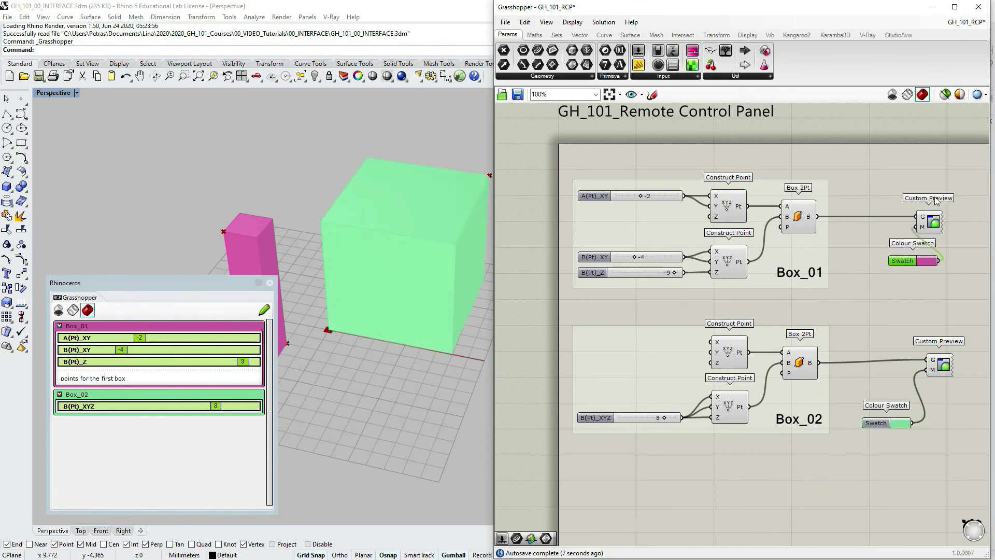
drag(945, 364, 938, 368)
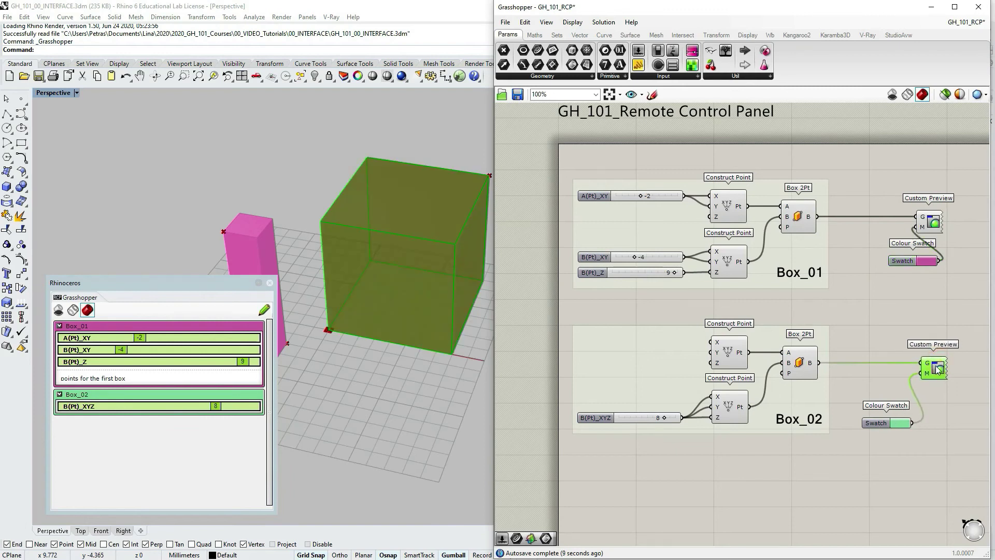
drag(884, 428, 923, 414)
click(931, 464)
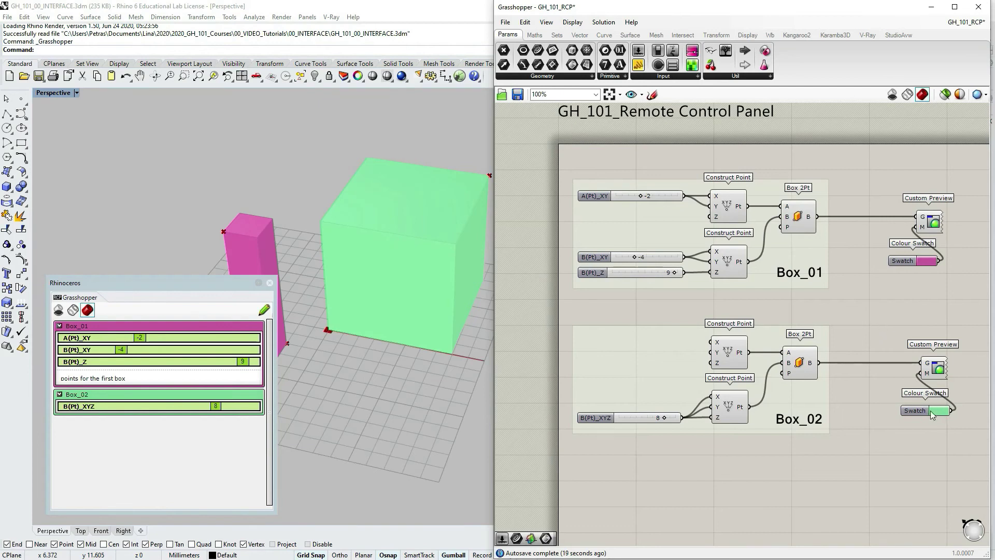
Publish the Box_01 colour swatch to the Remote Control Panel and move it into the Box_01 group
right_click(902, 263)
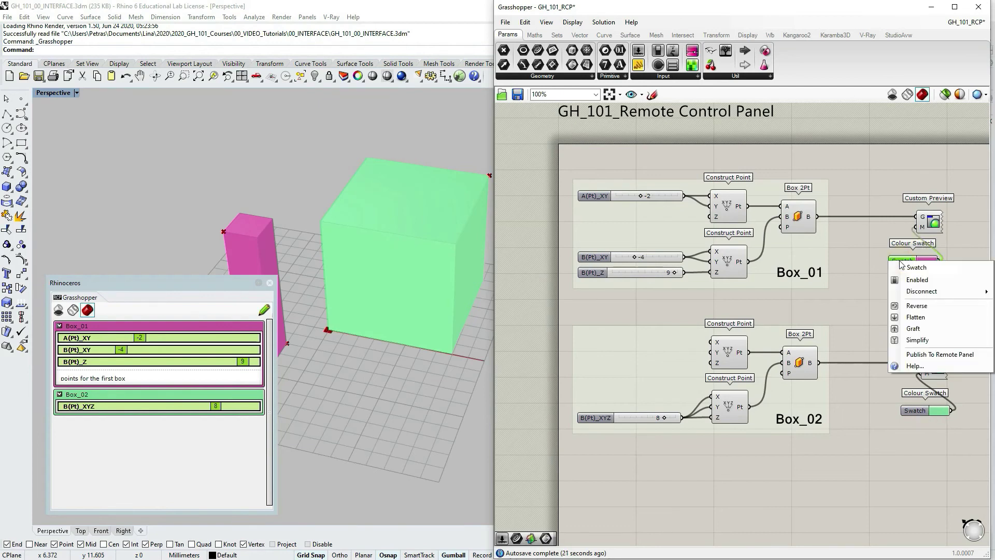
click(920, 356)
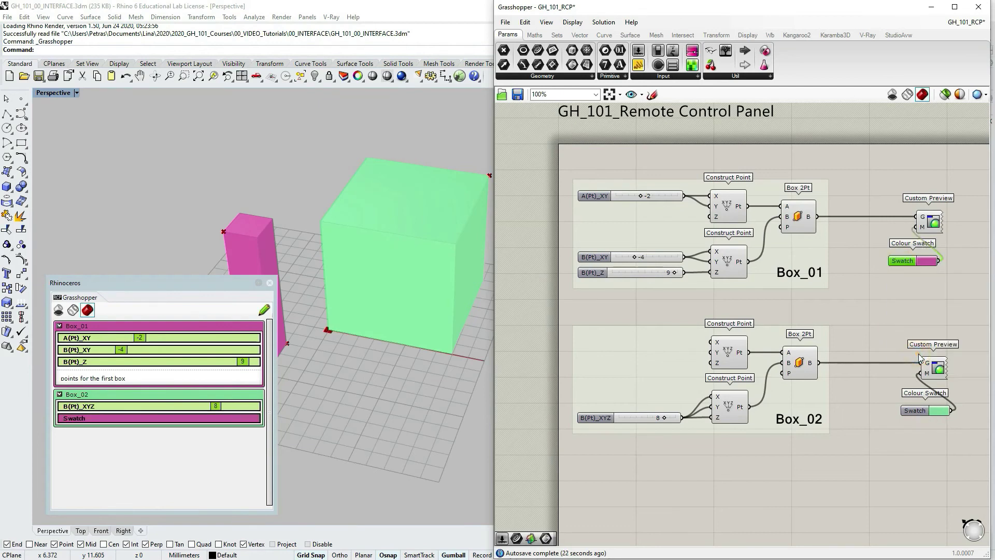
click(146, 418)
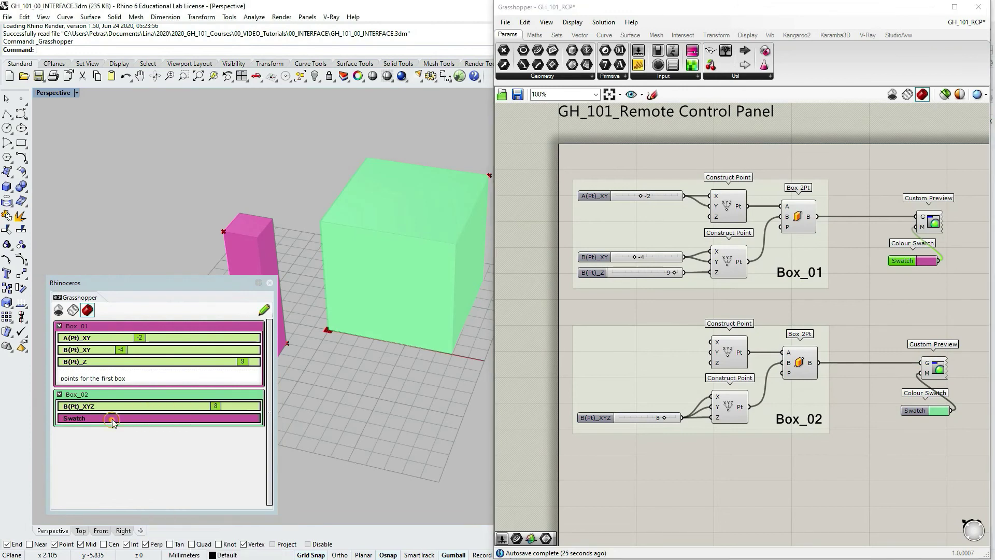
click(75, 420)
click(265, 309)
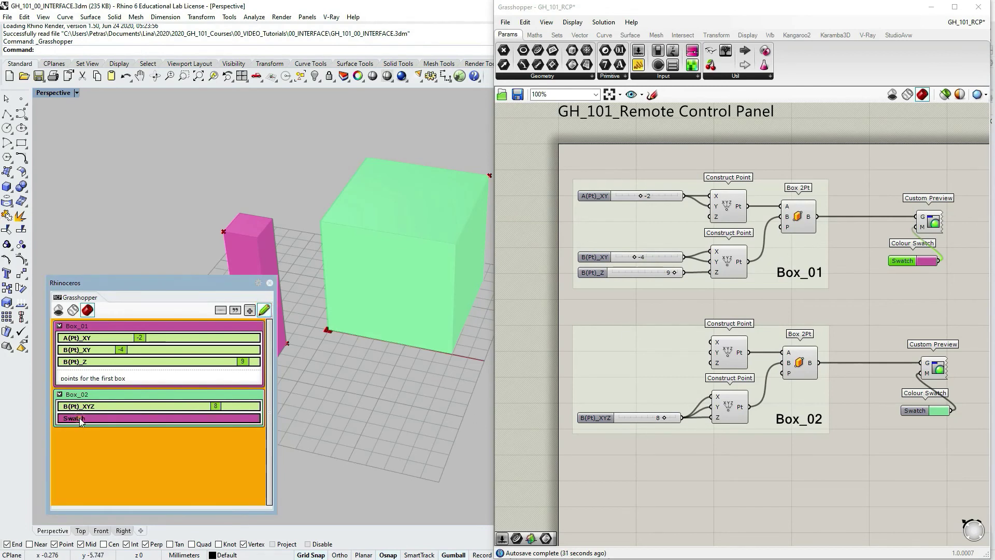
mouse_move(73, 417)
mouse_down()
mouse_move(69, 386)
mouse_move(83, 375)
mouse_up()
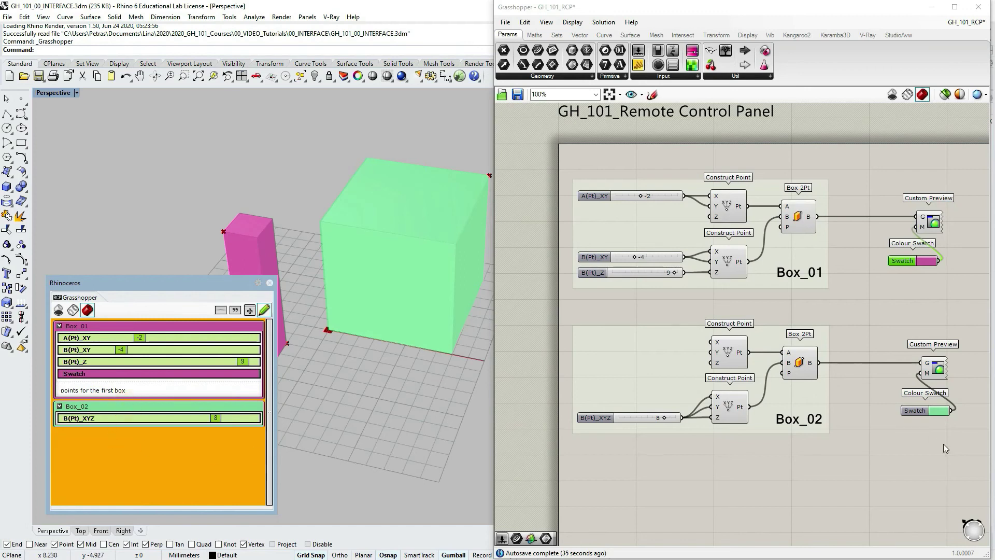
Publish Box_02's swatch to the Remote Control Panel and adjust its colour towards teal
right_click(917, 414)
click(925, 505)
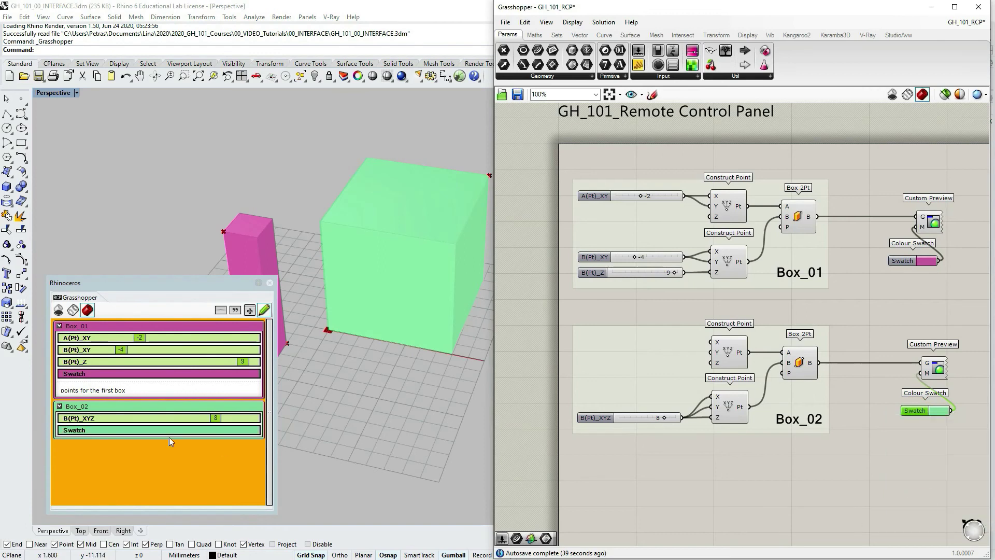
click(73, 441)
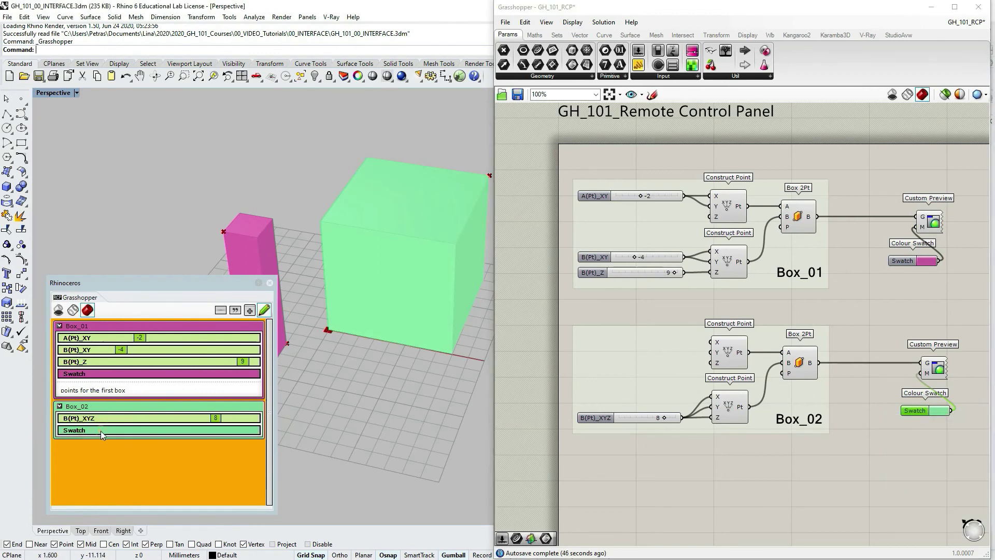
click(265, 310)
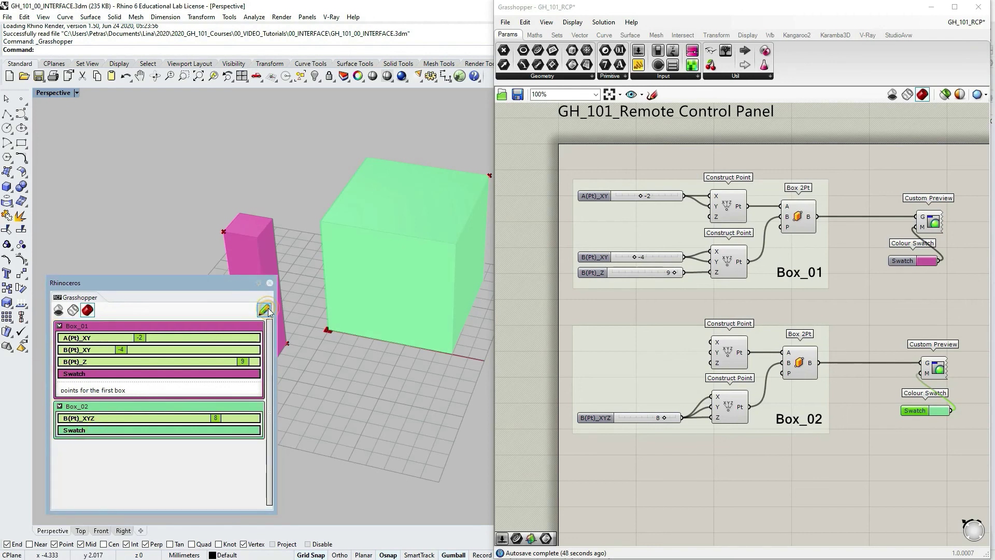
click(116, 431)
click(199, 453)
drag(185, 452, 206, 449)
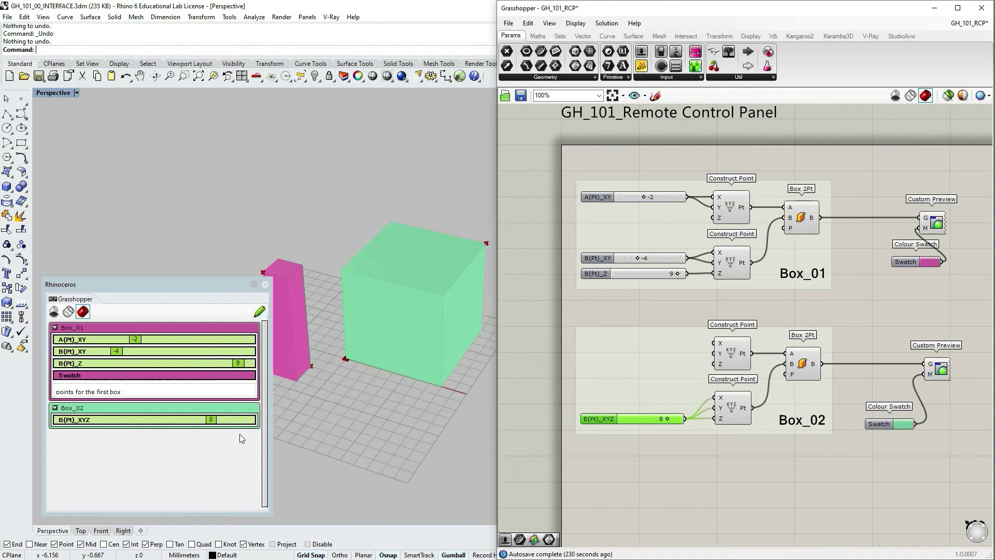
Move the Remote Control Panel up over the viewport and drag B(Pt)_XYZ out of it
drag(182, 284, 367, 186)
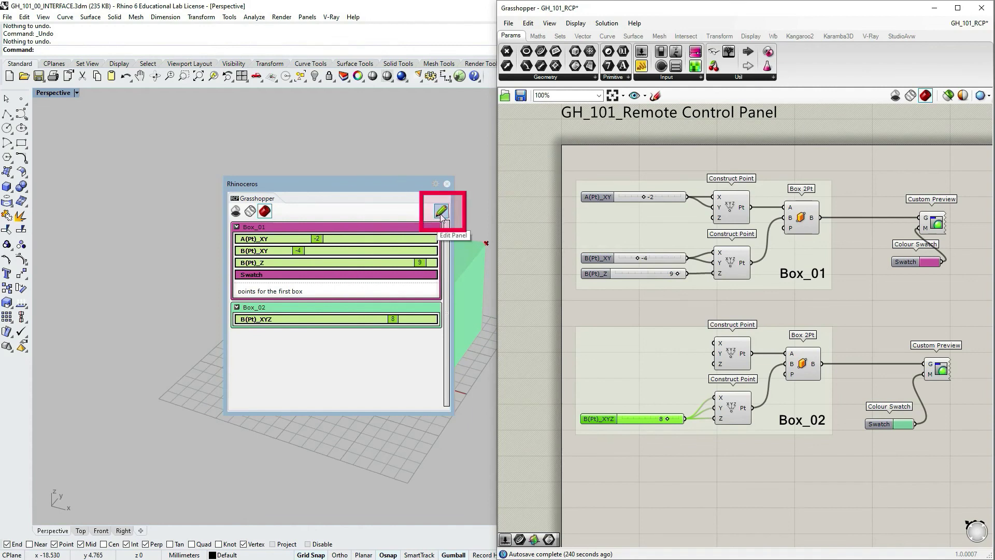
click(442, 210)
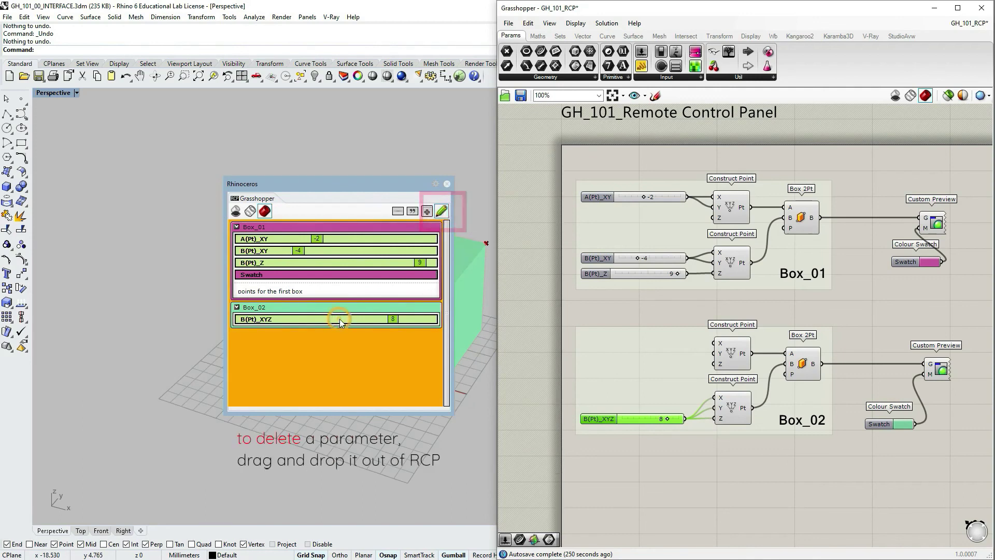
mouse_move(340, 319)
mouse_down()
mouse_move(337, 361)
mouse_move(295, 352)
mouse_up()
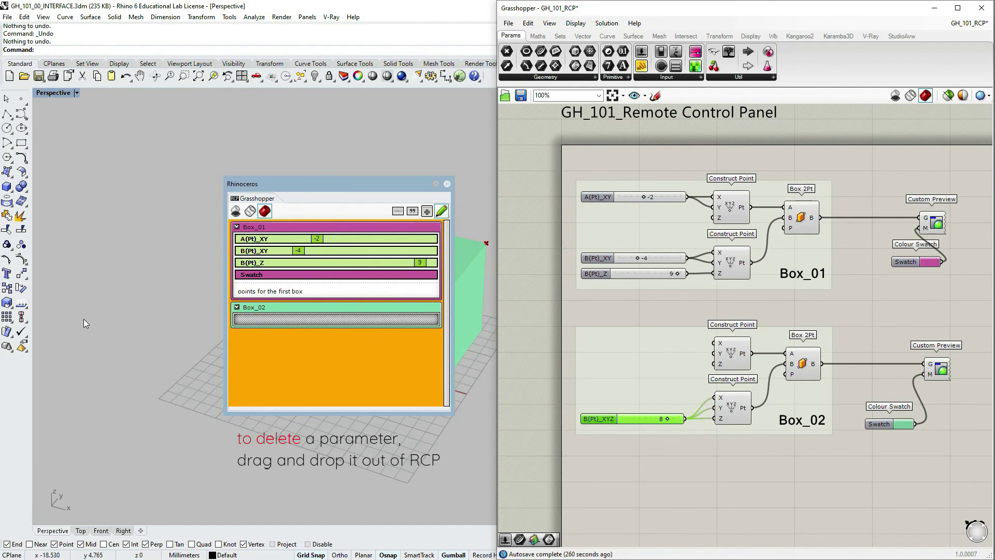
mouse_move(83, 318)
mouse_down()
mouse_move(186, 305)
mouse_move(70, 317)
mouse_move(151, 317)
mouse_move(94, 343)
mouse_move(91, 335)
mouse_up()
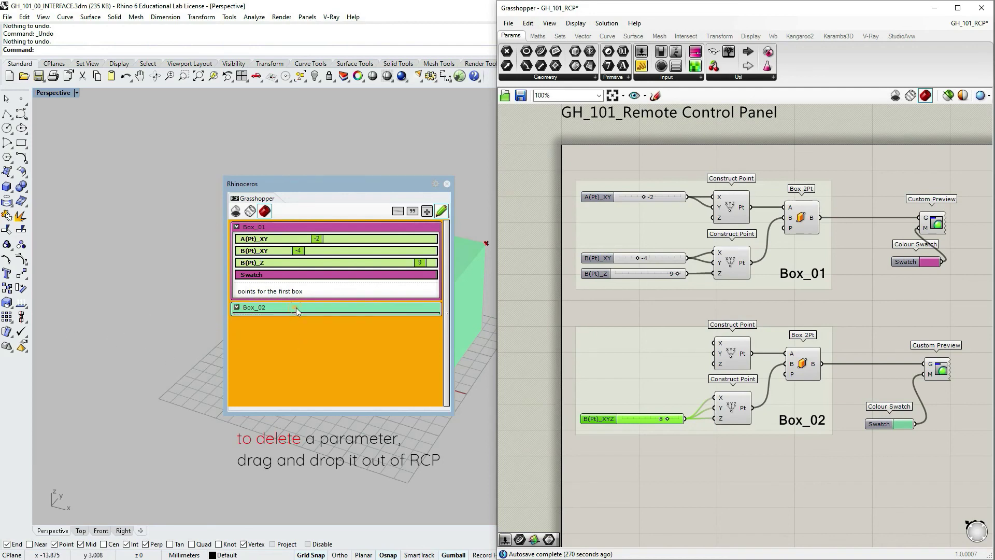
Pull the Box_02 group out of the panel, then put it back in place
mouse_move(296, 307)
mouse_down()
mouse_move(316, 341)
mouse_move(303, 344)
mouse_move(308, 330)
mouse_move(55, 349)
mouse_up()
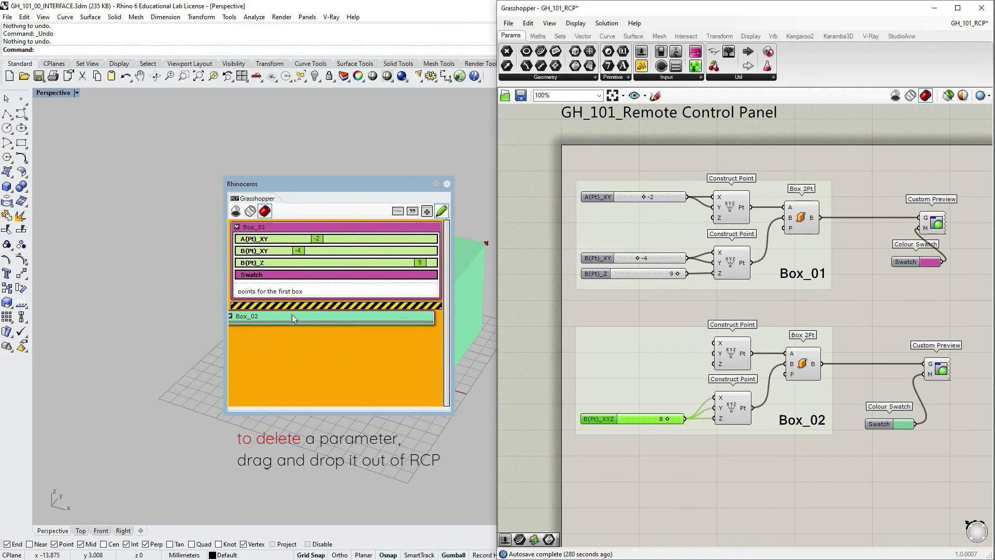
mouse_move(291, 314)
mouse_down()
mouse_move(83, 332)
mouse_move(57, 348)
mouse_up()
mouse_move(296, 307)
mouse_down()
mouse_move(265, 328)
mouse_move(280, 325)
mouse_up()
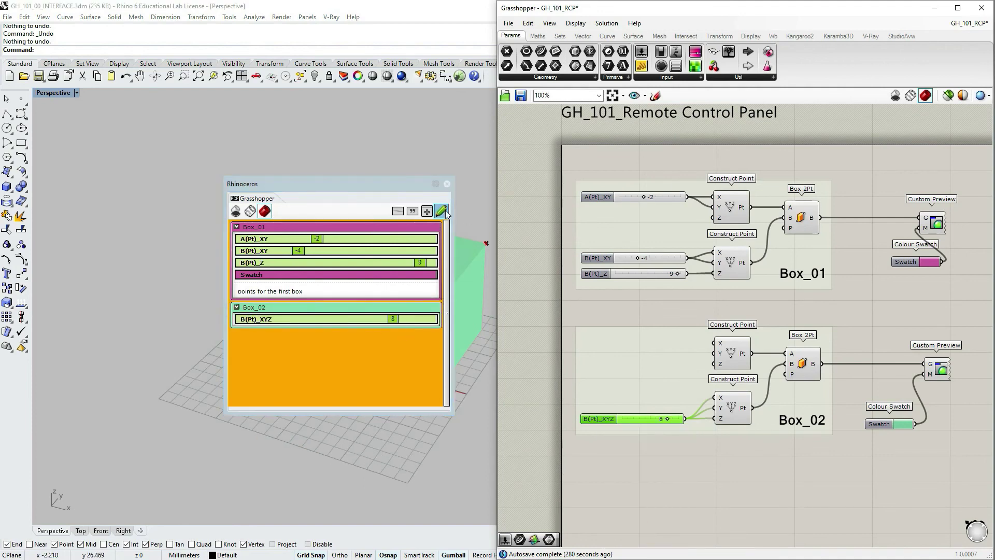
Switch the preview to shaded, close Grasshopper, and dock the Remote Control Panel on the right
click(442, 211)
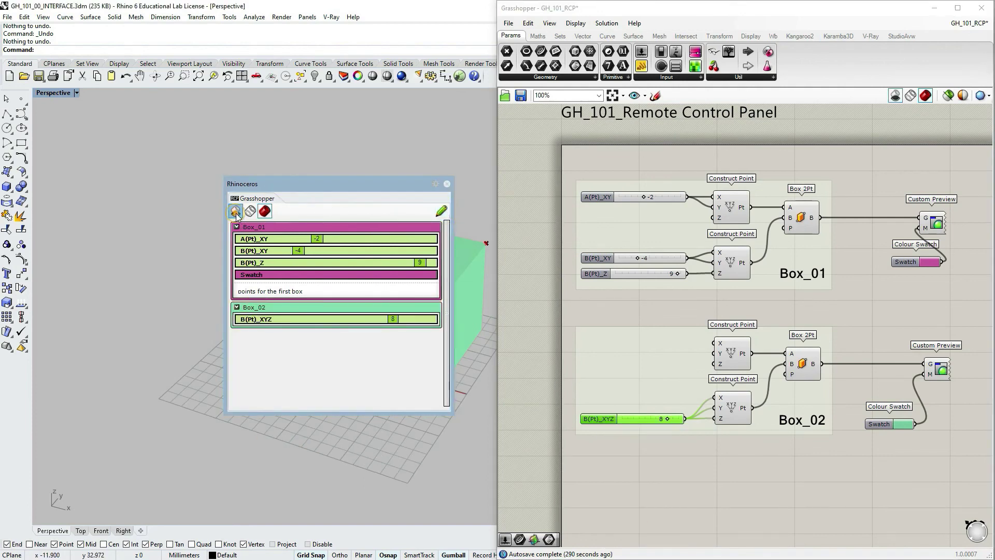
click(265, 211)
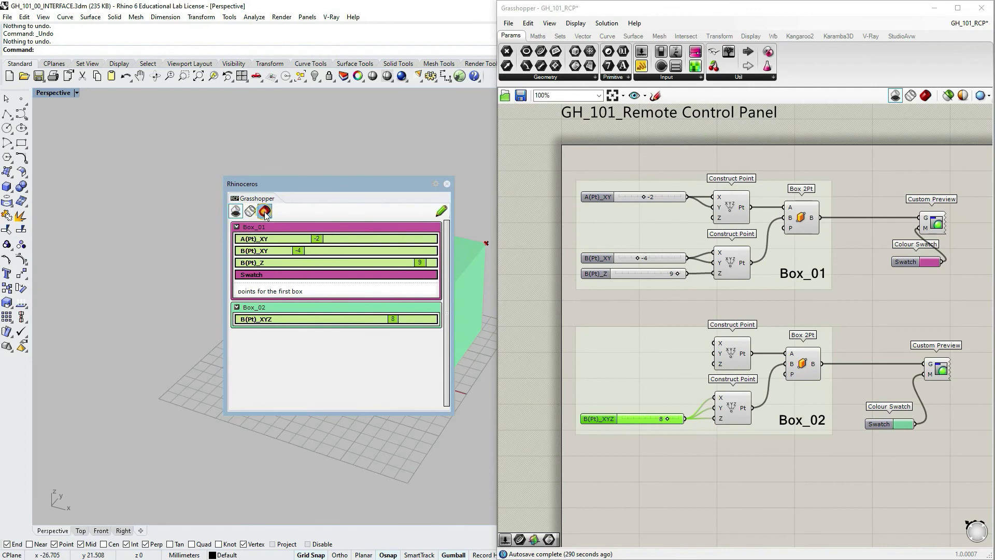
click(981, 9)
drag(380, 183, 829, 212)
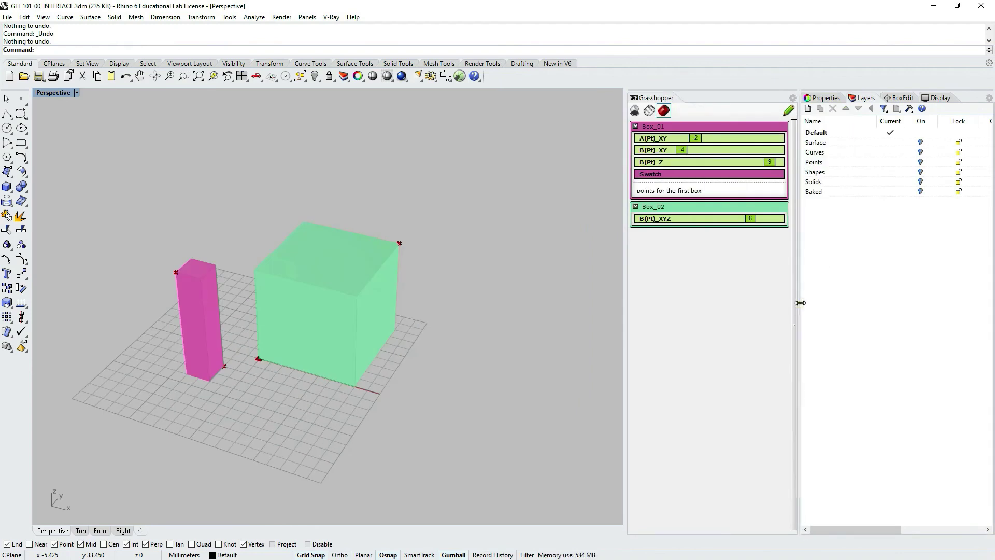
Set Box_02 to 9 and Box_01 to -3 with height 10, recoloured deeper magenta
mouse_move(760, 222)
mouse_down()
mouse_move(731, 222)
mouse_move(773, 222)
mouse_up()
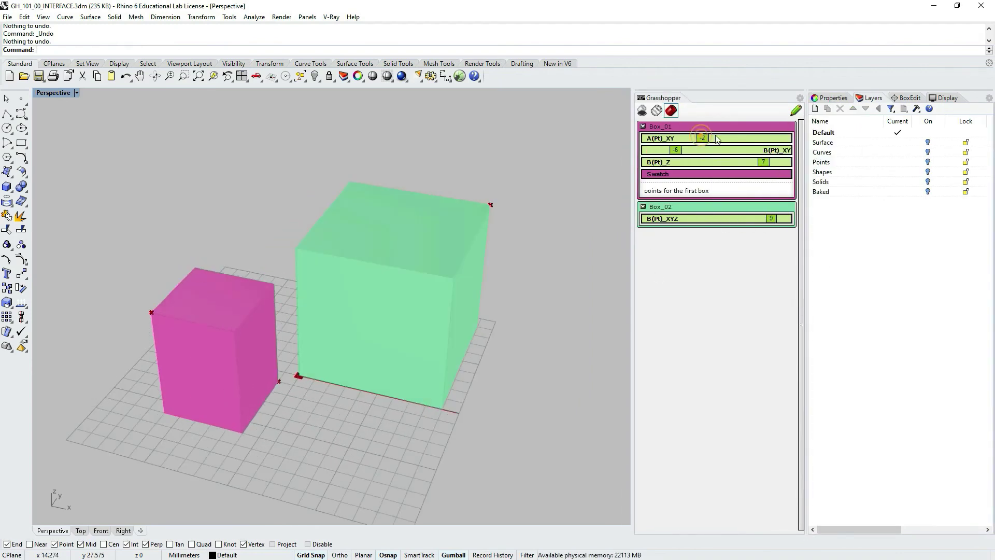
mouse_move(697, 150)
mouse_down()
mouse_move(714, 154)
mouse_move(679, 154)
mouse_up()
drag(764, 162, 785, 162)
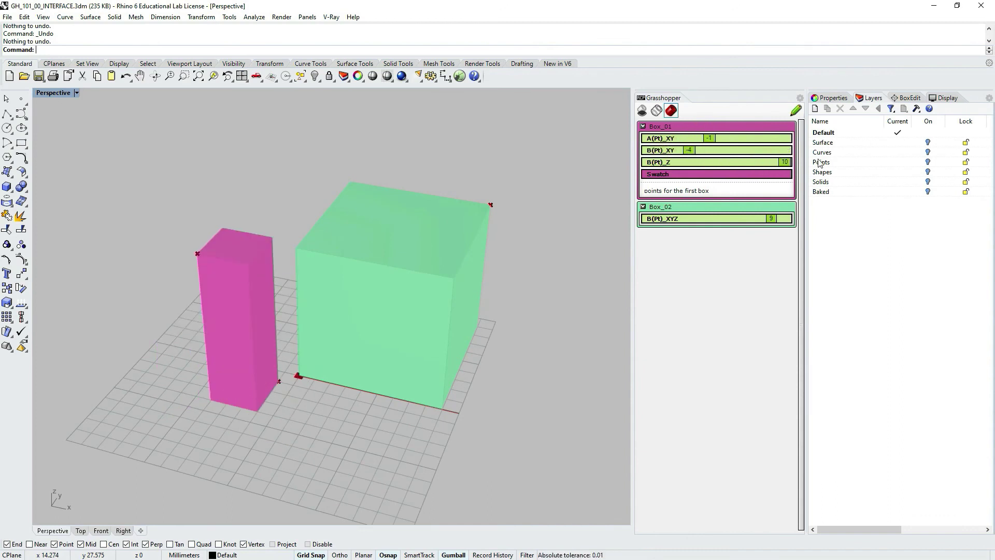
mouse_move(678, 150)
mouse_down()
mouse_move(711, 138)
mouse_move(682, 137)
mouse_up()
click(713, 174)
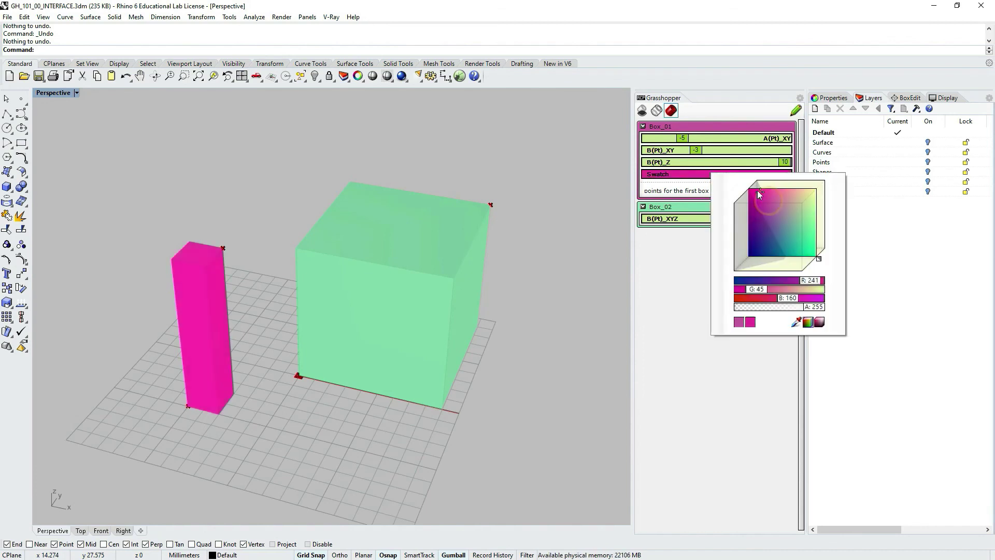
mouse_move(756, 191)
mouse_down()
mouse_move(770, 206)
mouse_move(781, 203)
mouse_move(749, 191)
mouse_up()
scroll(556, 312, down, 3)
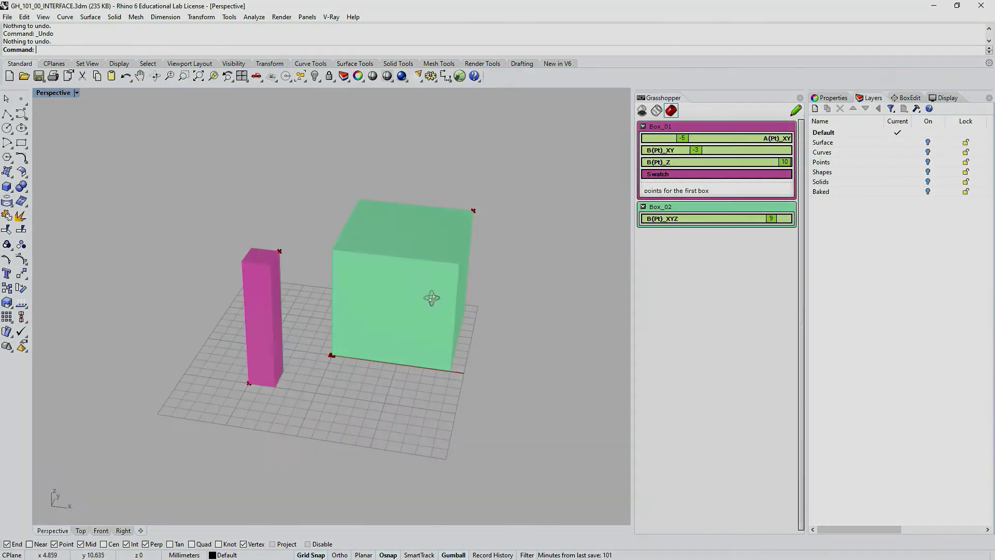